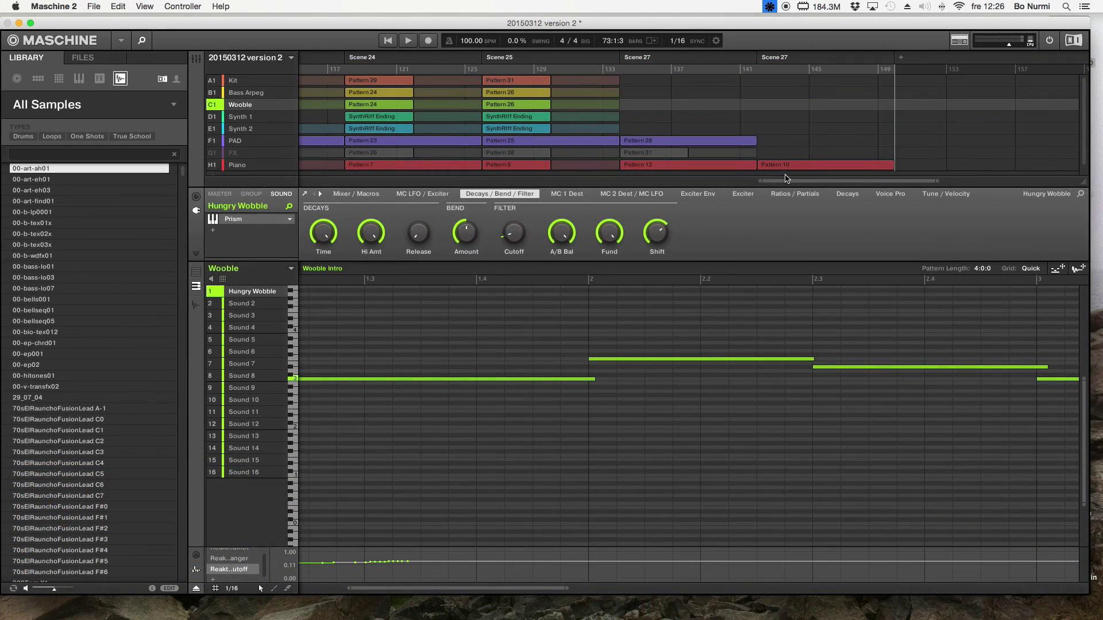
Step: Go back to the start of the arrangement and look through the Piano, Kit and Bass Arpeg groups
left_click_drag(790, 181, 315, 180)
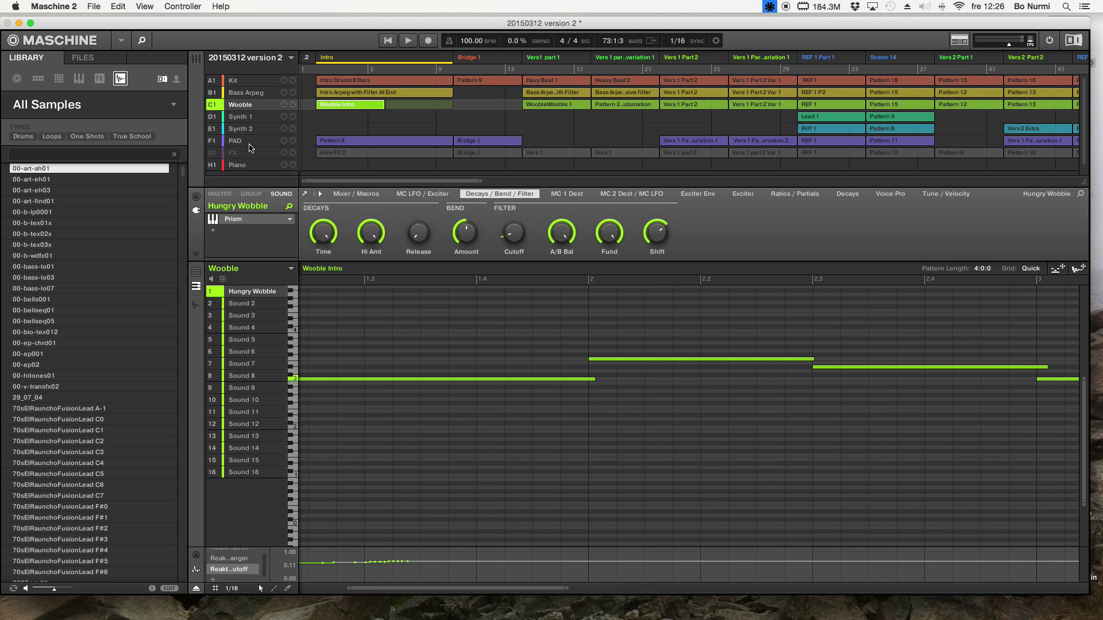
left_click(251, 165)
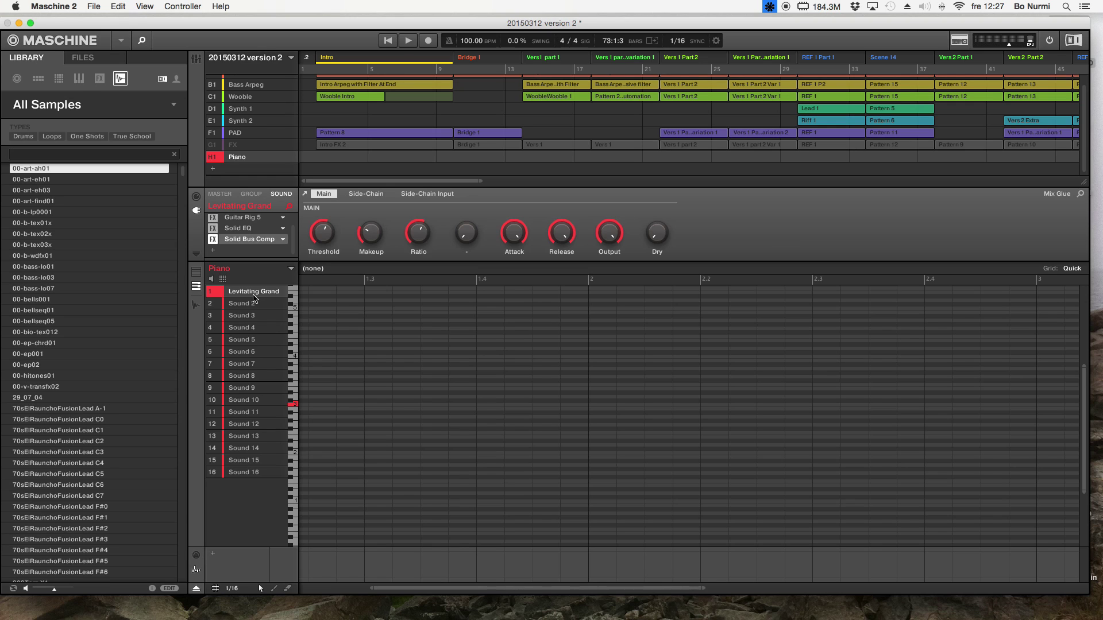
scroll(251, 109, "up", 1)
left_click(240, 83)
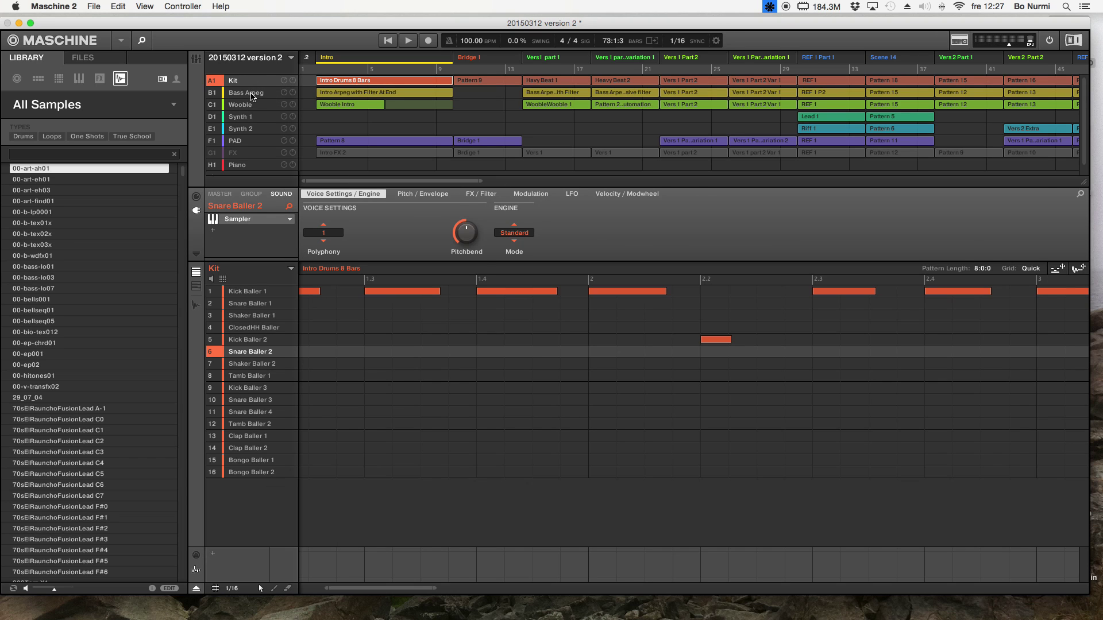
left_click(253, 94)
Step: Select the FX group and unmute it
left_click(249, 154)
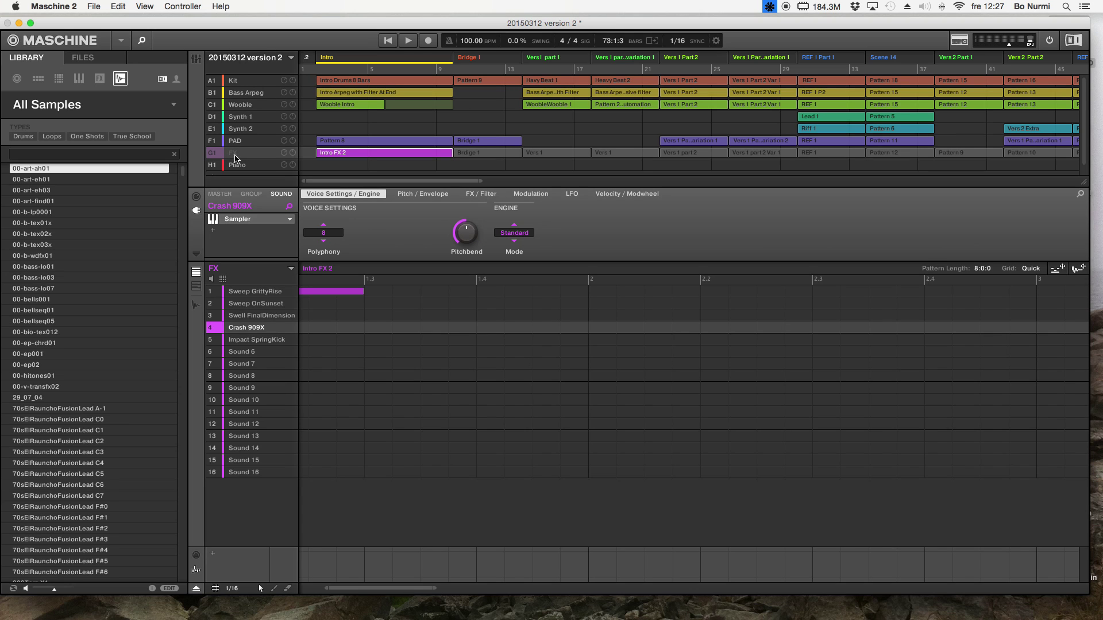
left_click(235, 159)
mouse_move(255, 304)
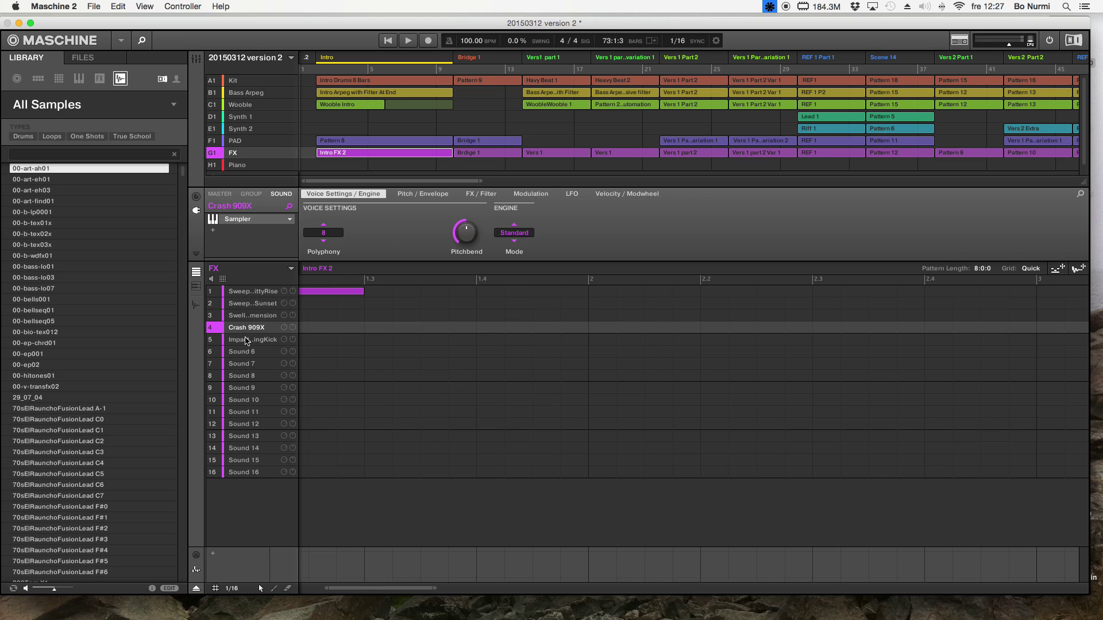
Step: Solo the Wooble group and listen to it from the start of the Vers1 part 1 scene
left_click(316, 70)
left_click(527, 71)
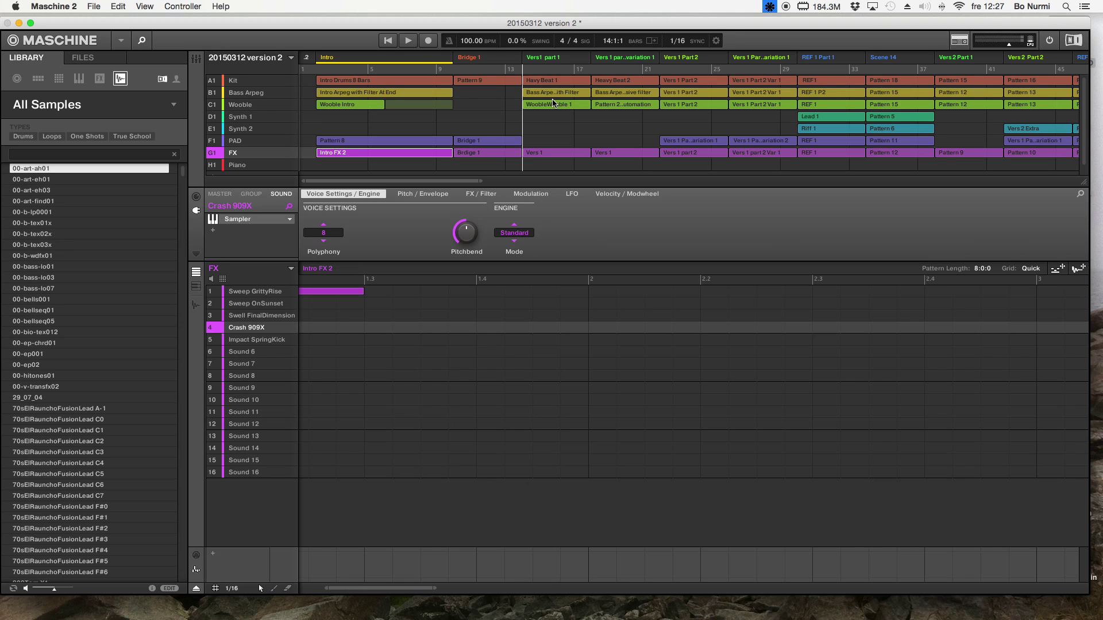
left_click(553, 103)
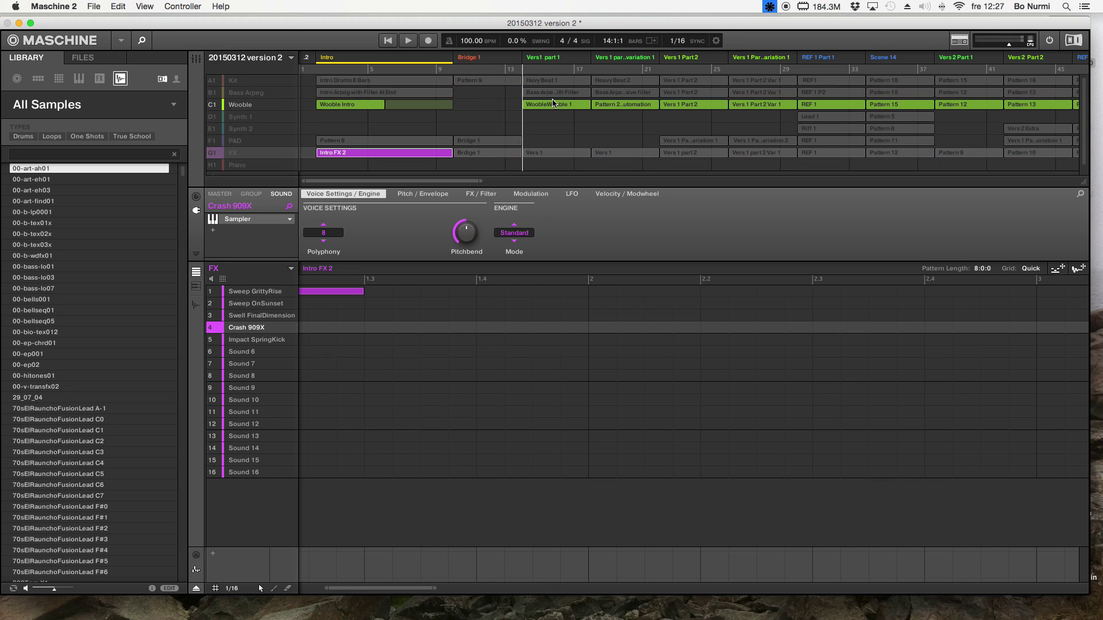
key("space")
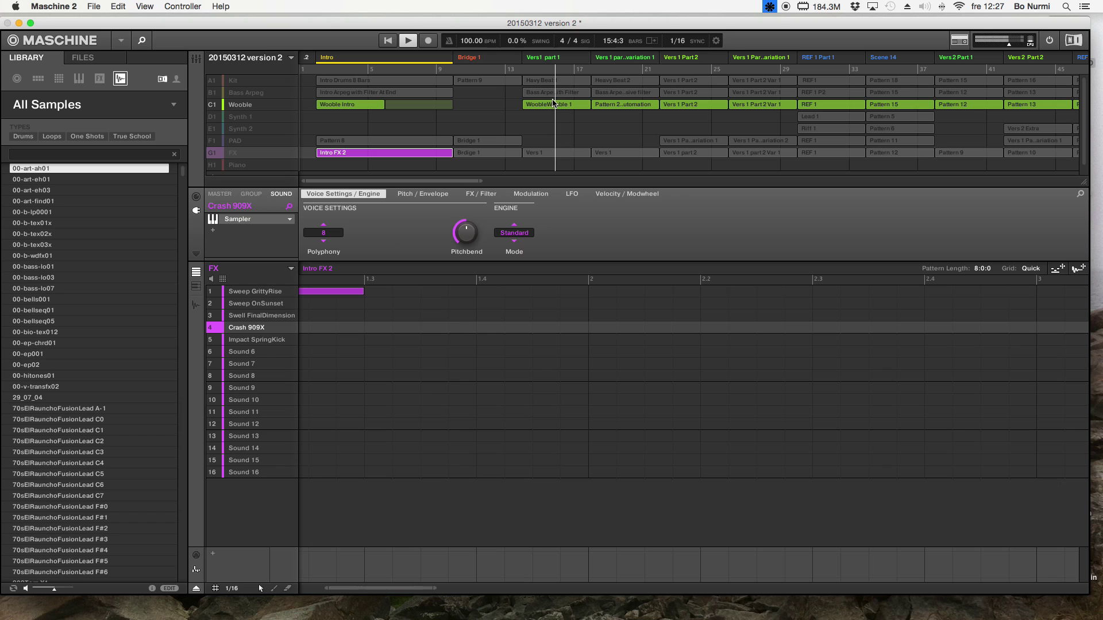
left_click(257, 108)
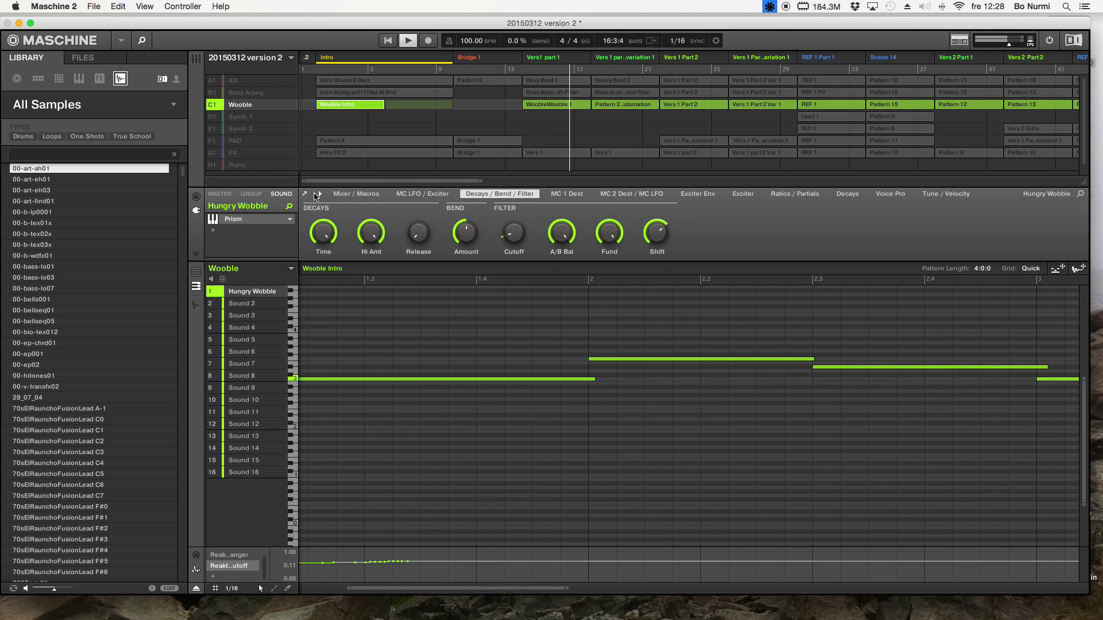
key("space")
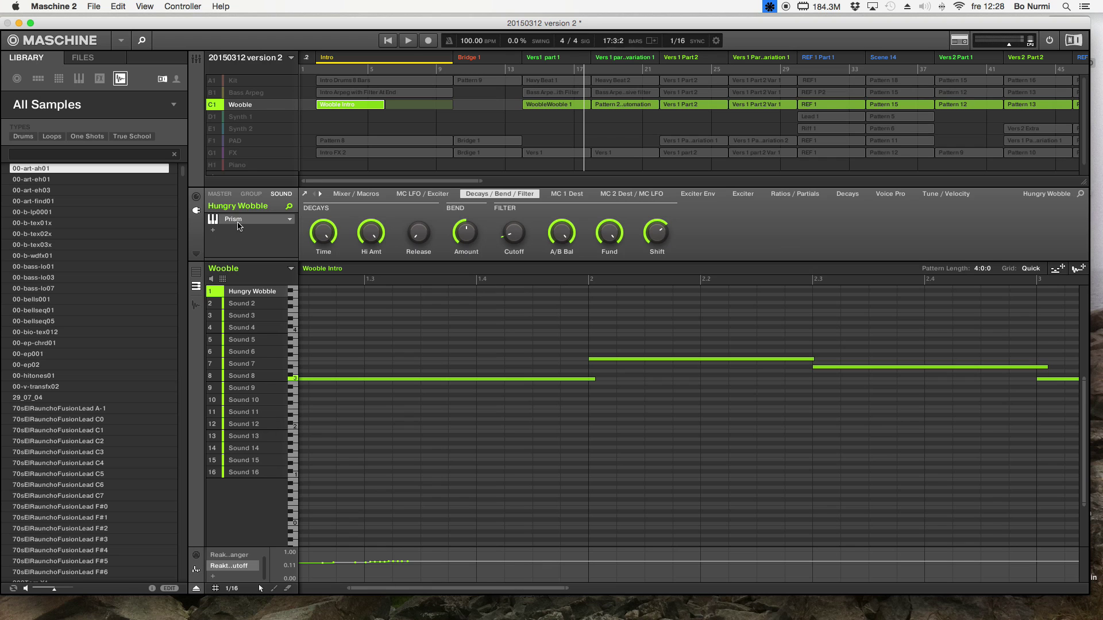
Step: View the Prism instrument window of the Hungry Wobble sound and close it again
left_click(235, 225)
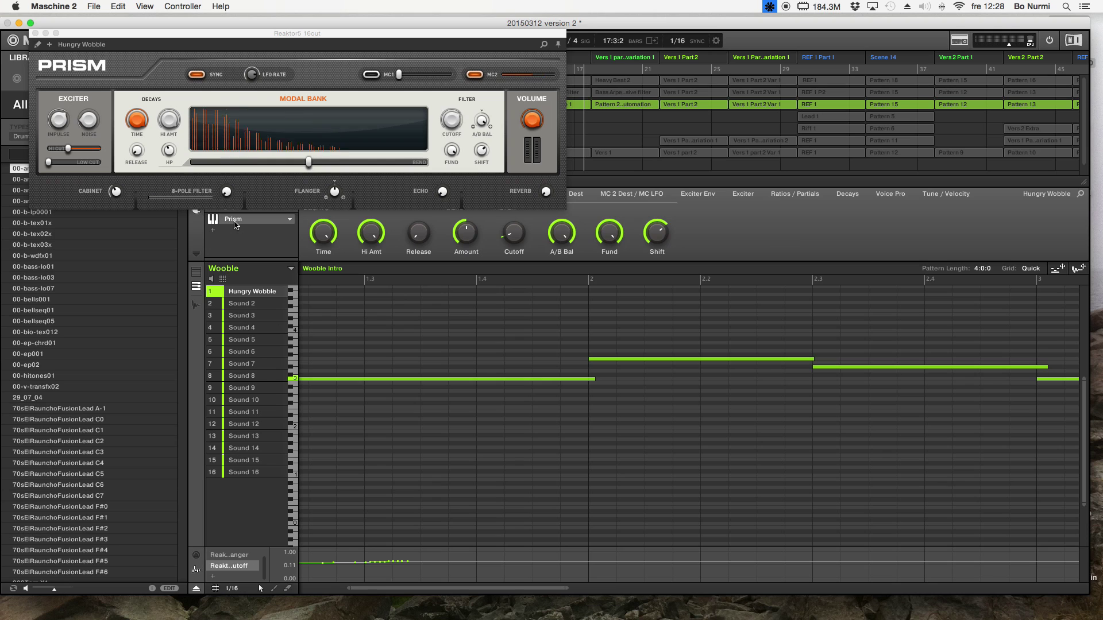
left_click(37, 44)
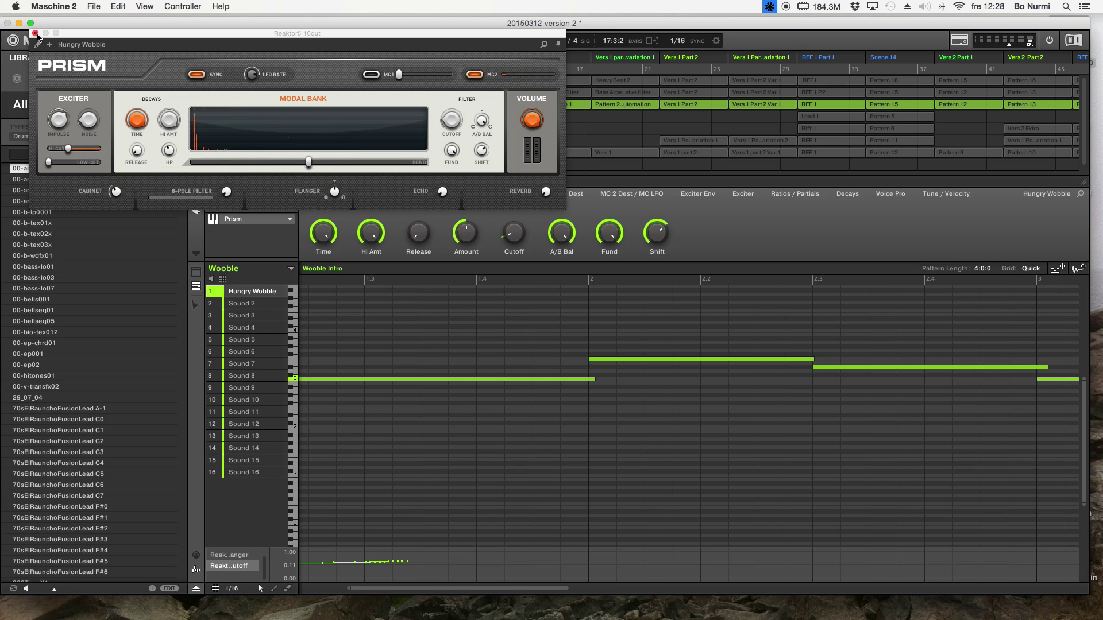
mouse_move(237, 570)
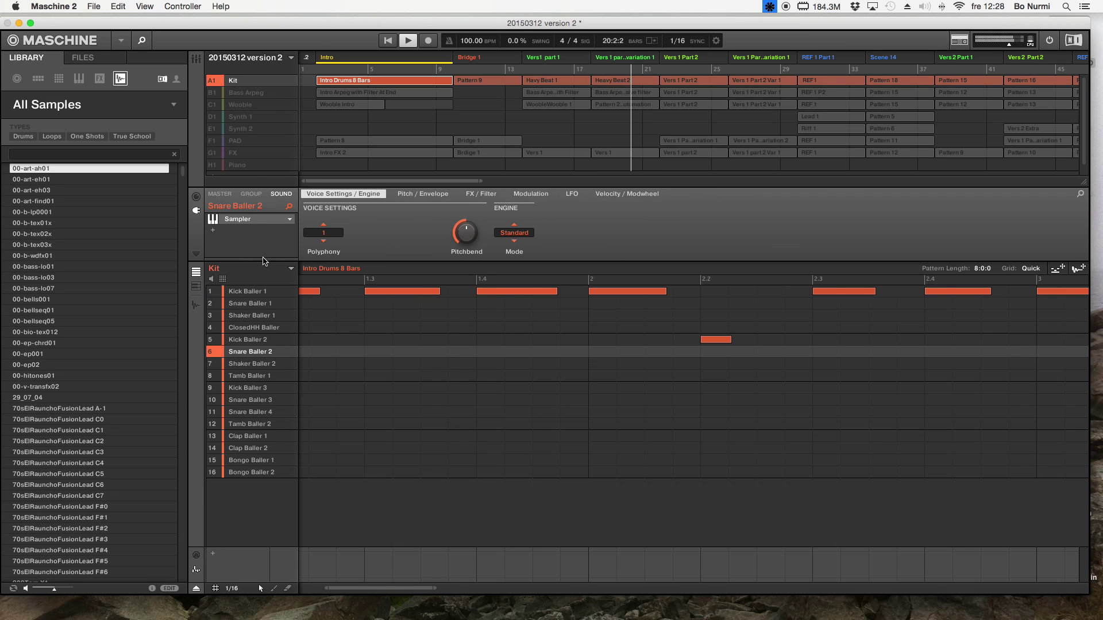
Step: Check the Kit group's settings at group and sound level
left_click(256, 195)
left_click(278, 196)
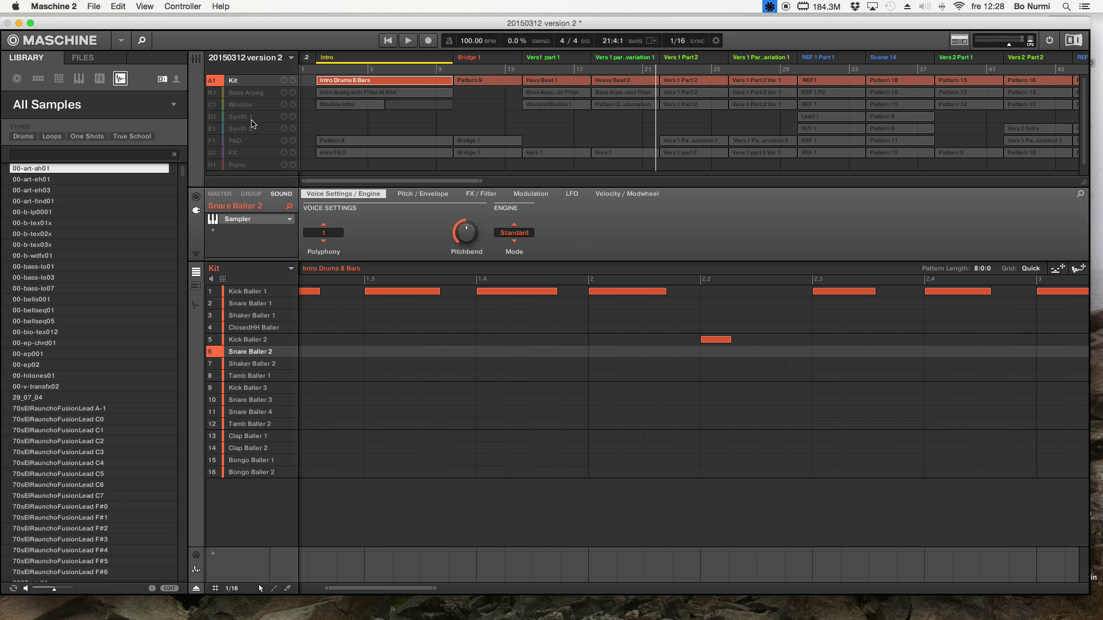
Step: Listen to the Bass Arpeg group soloed from the start of Vers1 part 1 and view its Monark instrument window
left_click(251, 119)
left_click(251, 96)
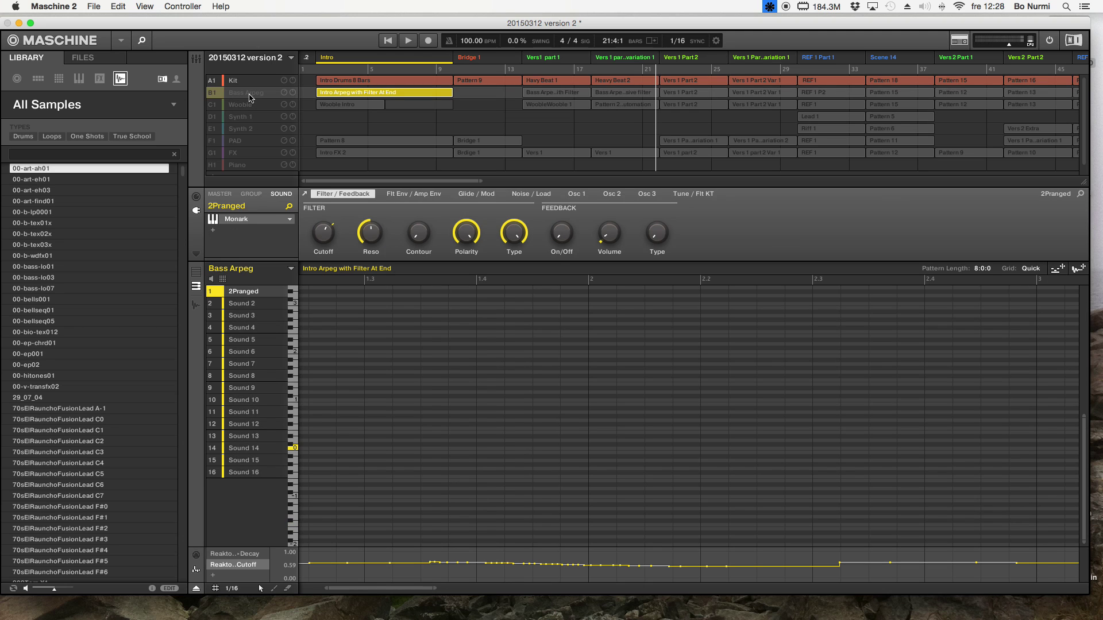
left_click(251, 97)
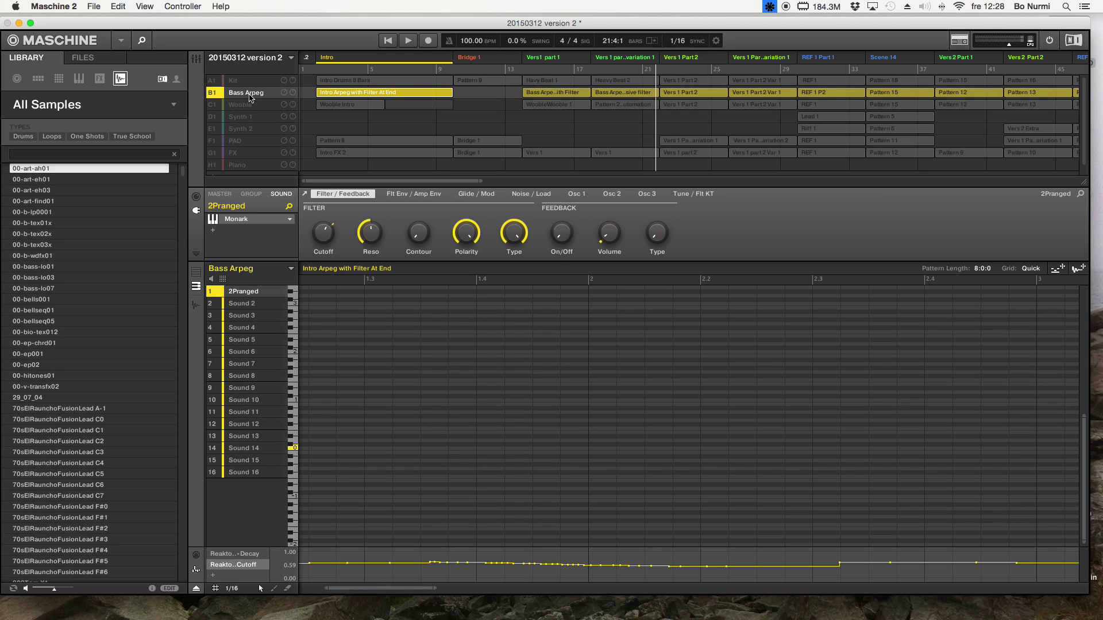
left_click(524, 69)
key("space")
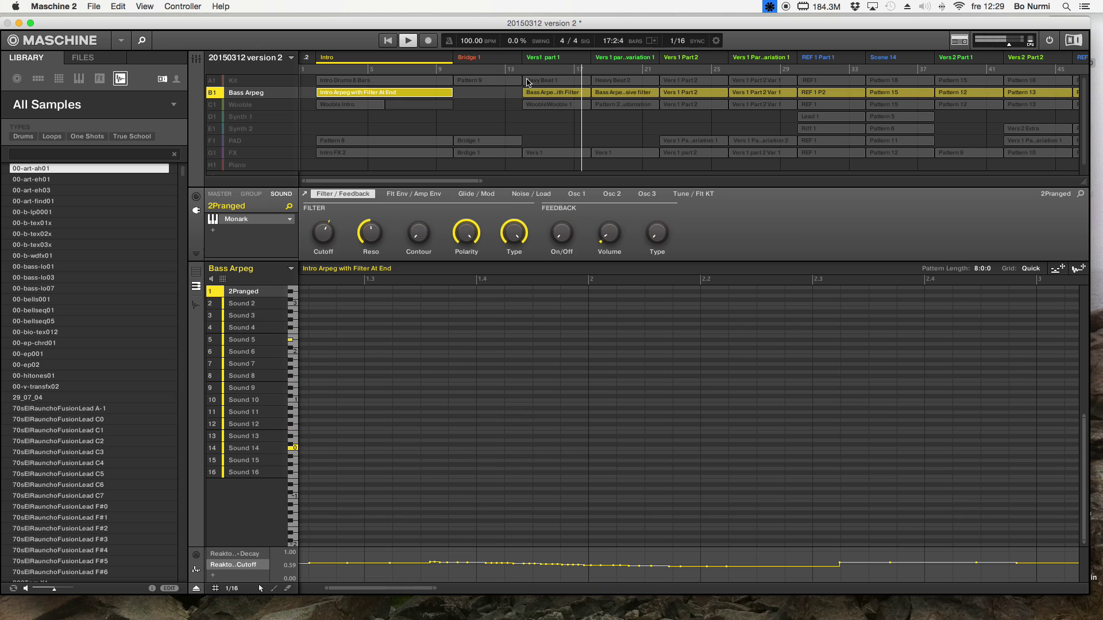
key("space")
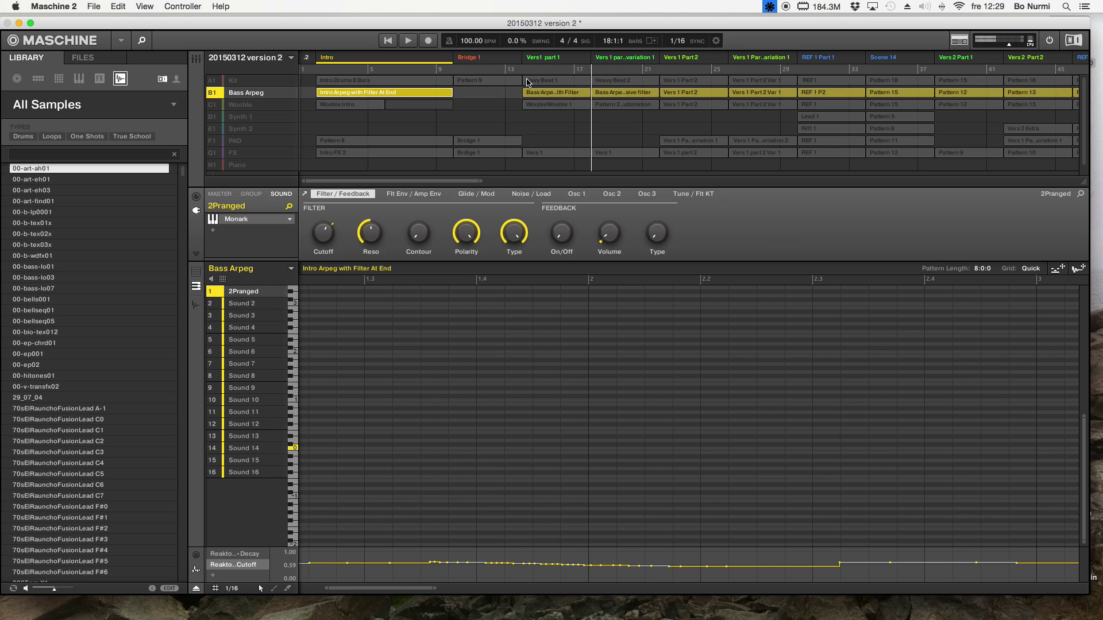
left_click(227, 221)
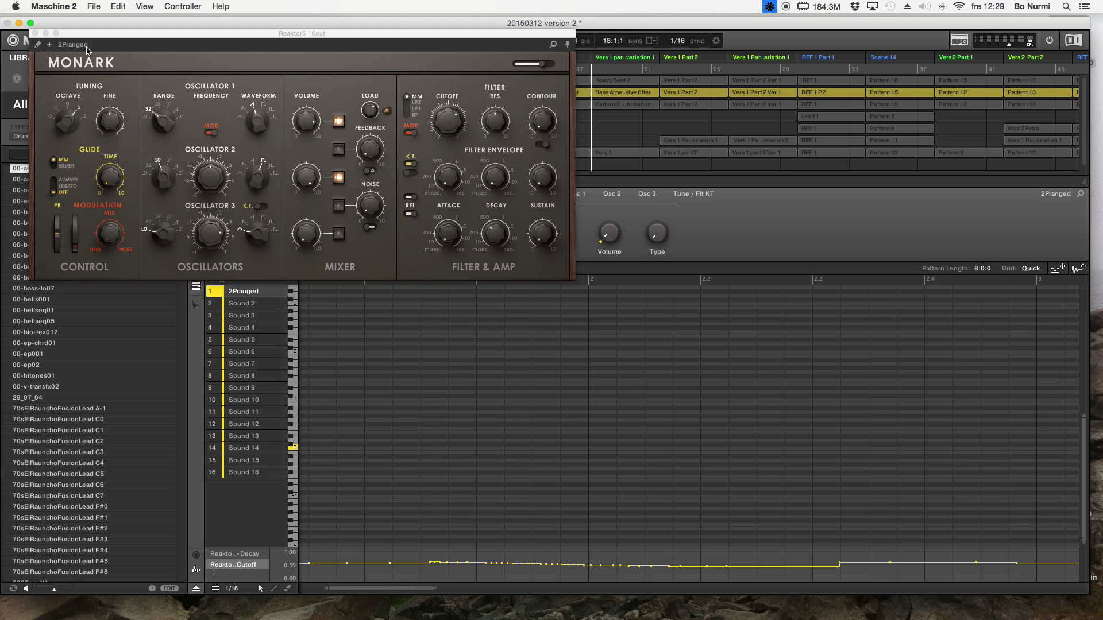
left_click(35, 33)
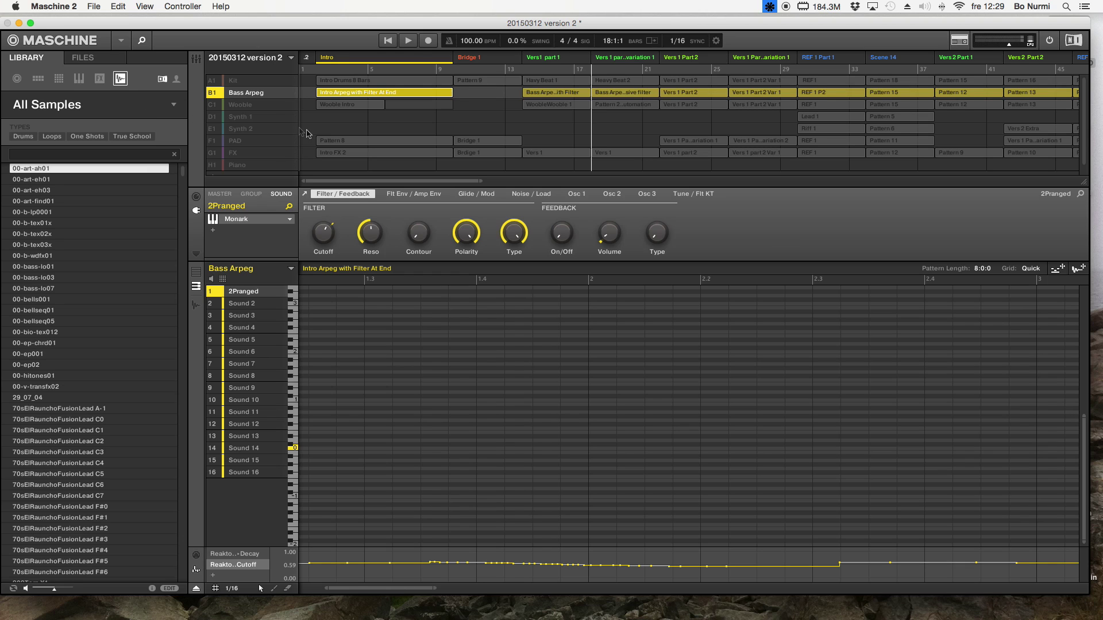
Step: Solo the Synth 2 group and listen to it from the start of the REF 1 Part 1 scene
left_click(261, 117)
left_click(256, 131)
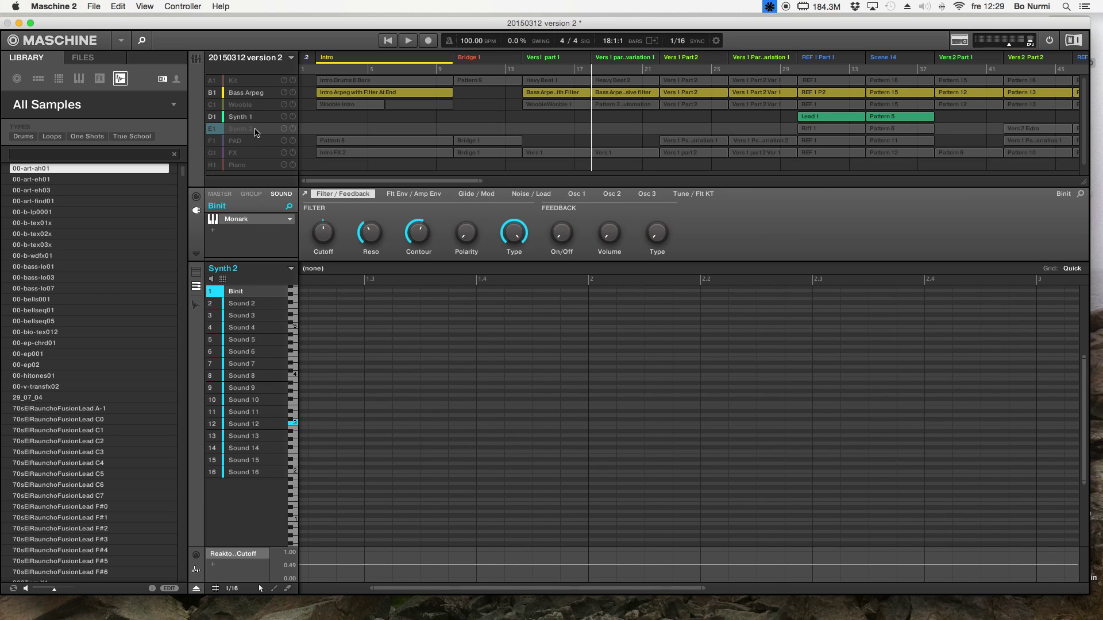
left_click(798, 73)
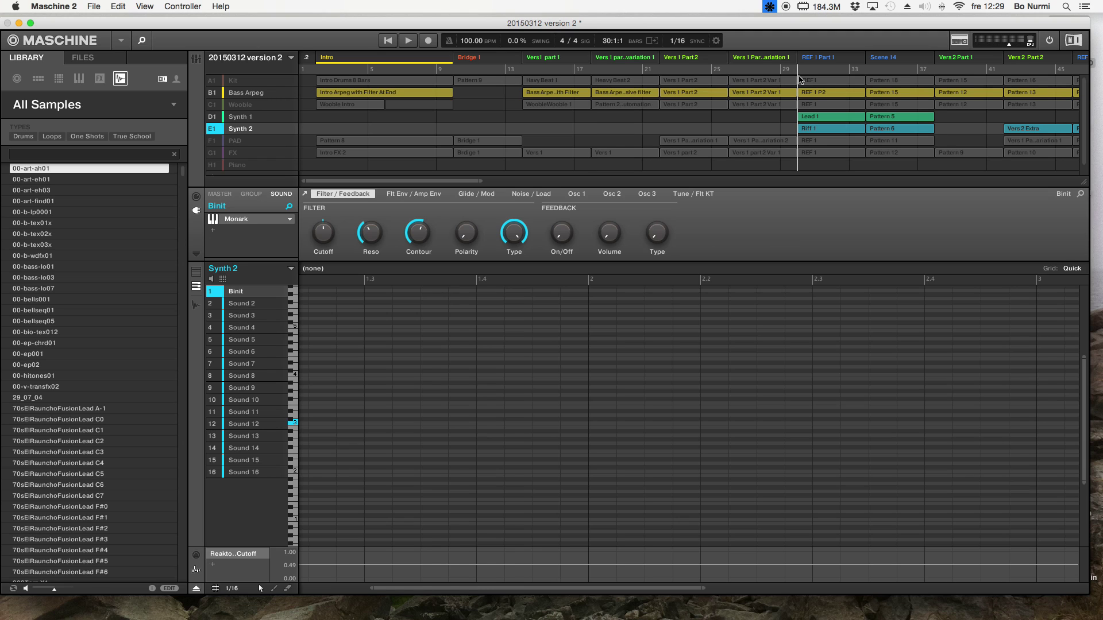
key("space")
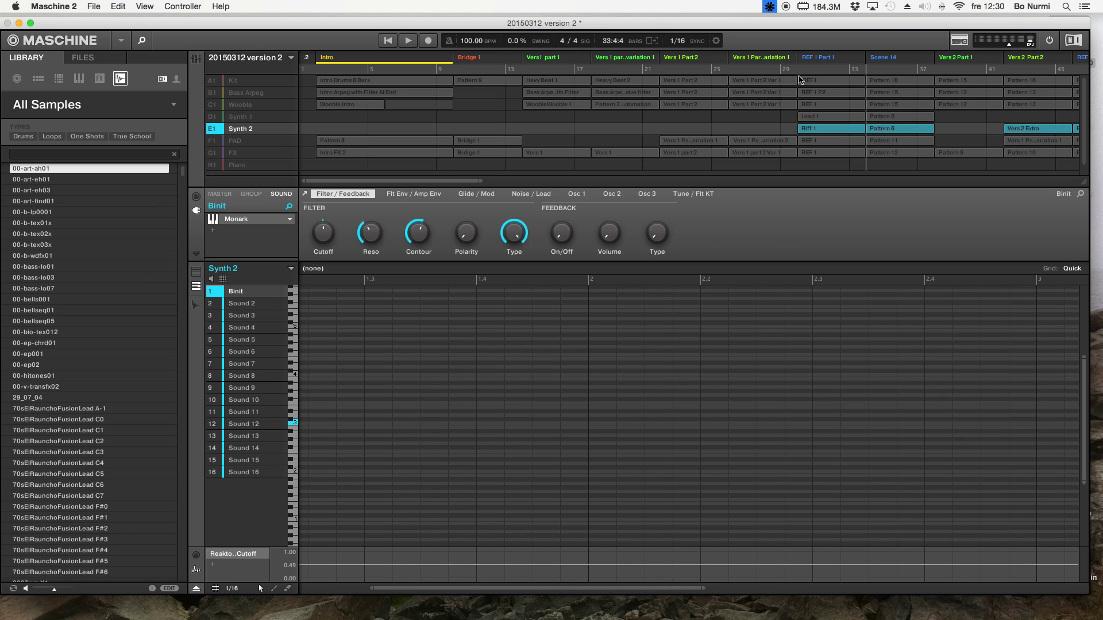
key("space")
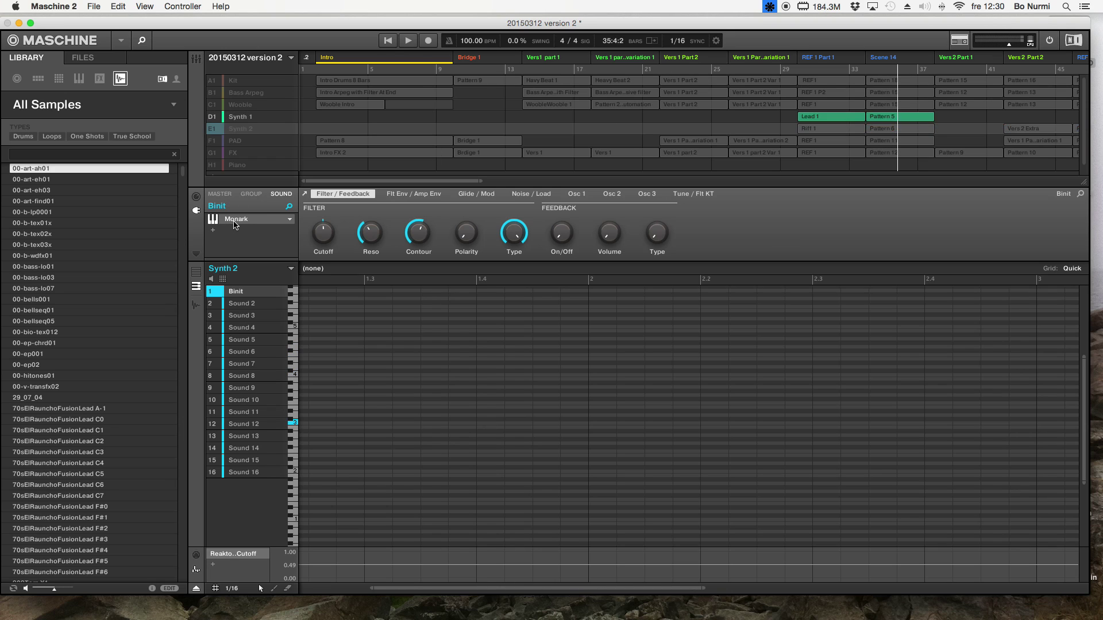
Step: Select the Synth 1 group and listen to it soloed from the start of the REF 1 Part 1 scene
left_click(252, 118)
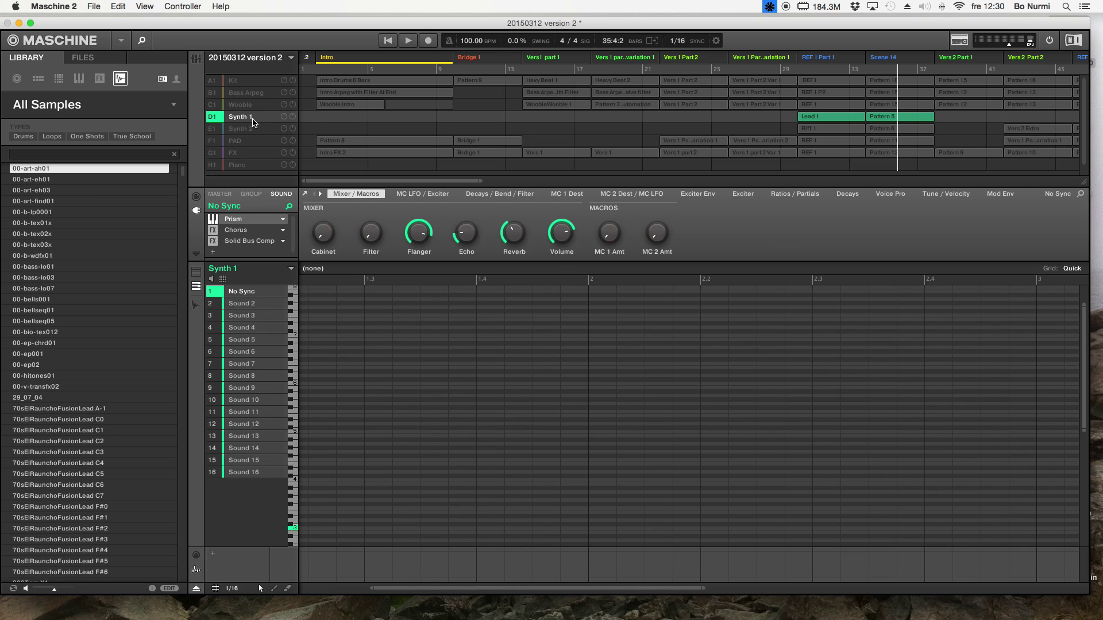
left_click(797, 71)
key("space")
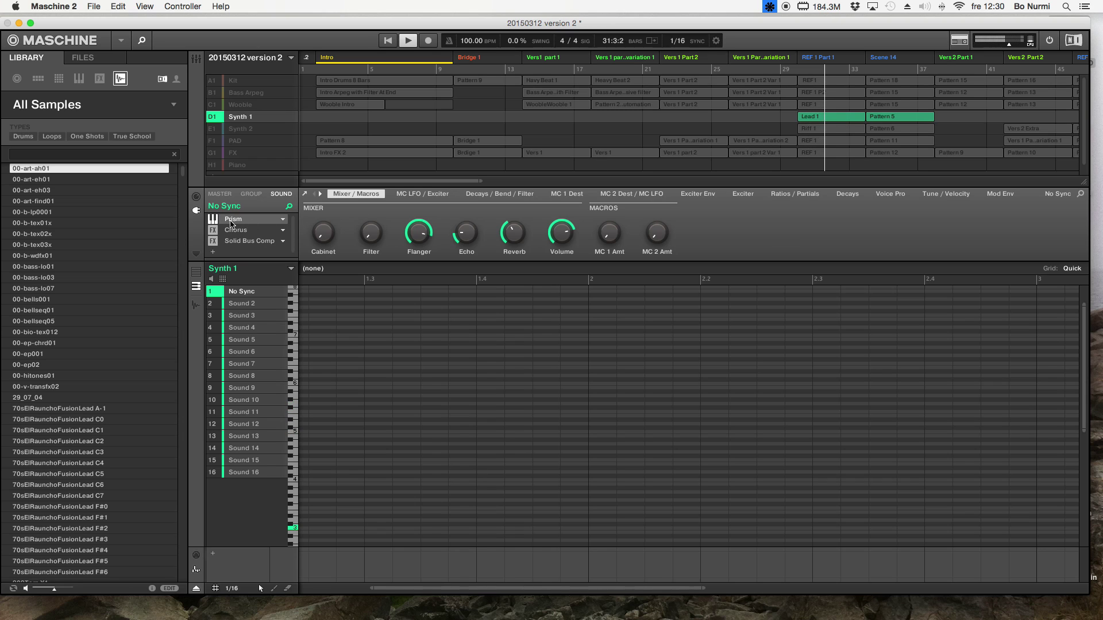
key("space")
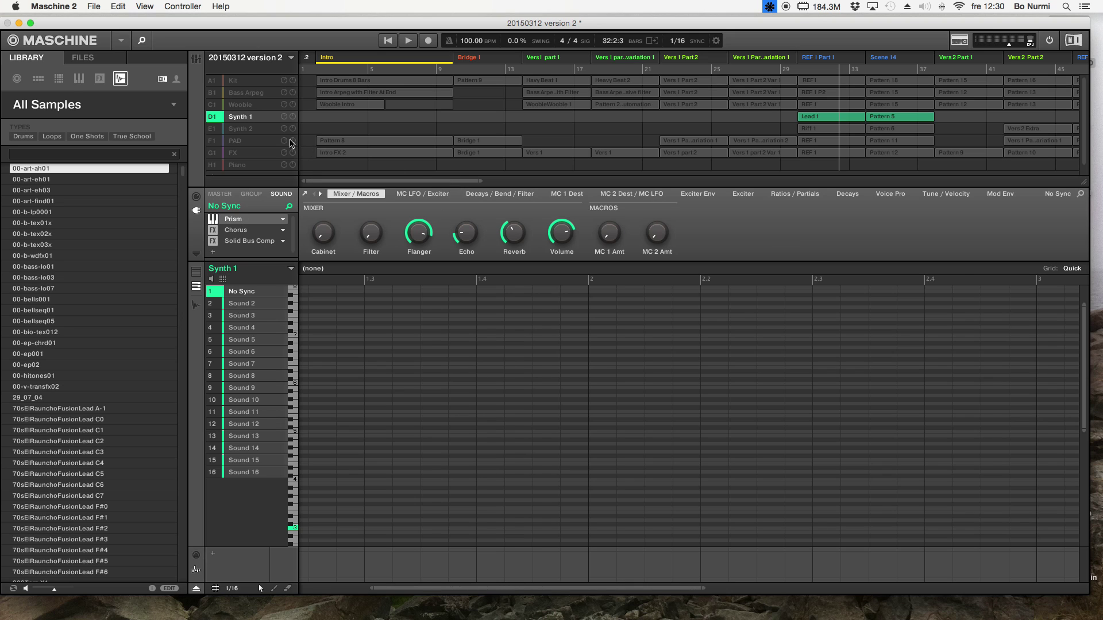
Step: Solo the PAD group and view the Massive instrument window of its Bellus Blingus sound
left_click(267, 144)
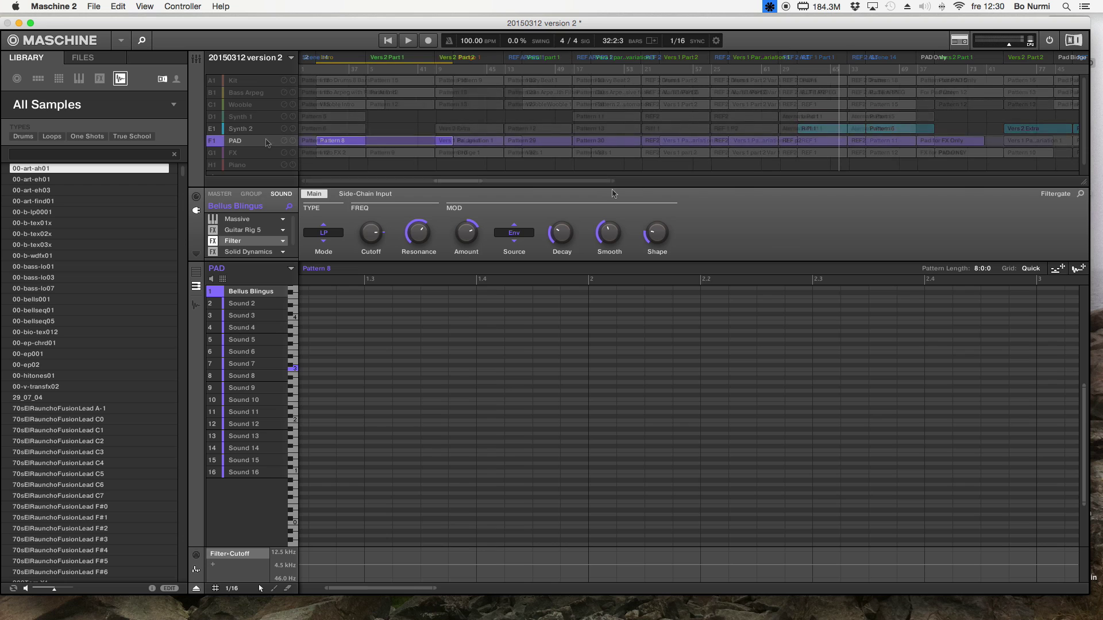
scroll(689, 115, "right", 15)
scroll(586, 166, "right", 5)
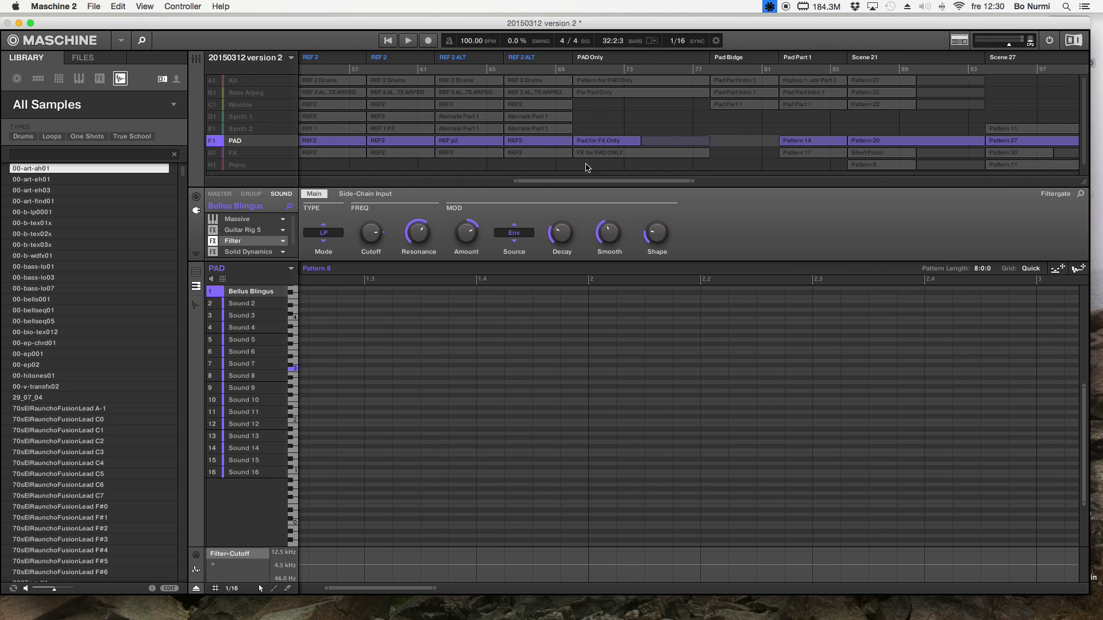
left_click(245, 223)
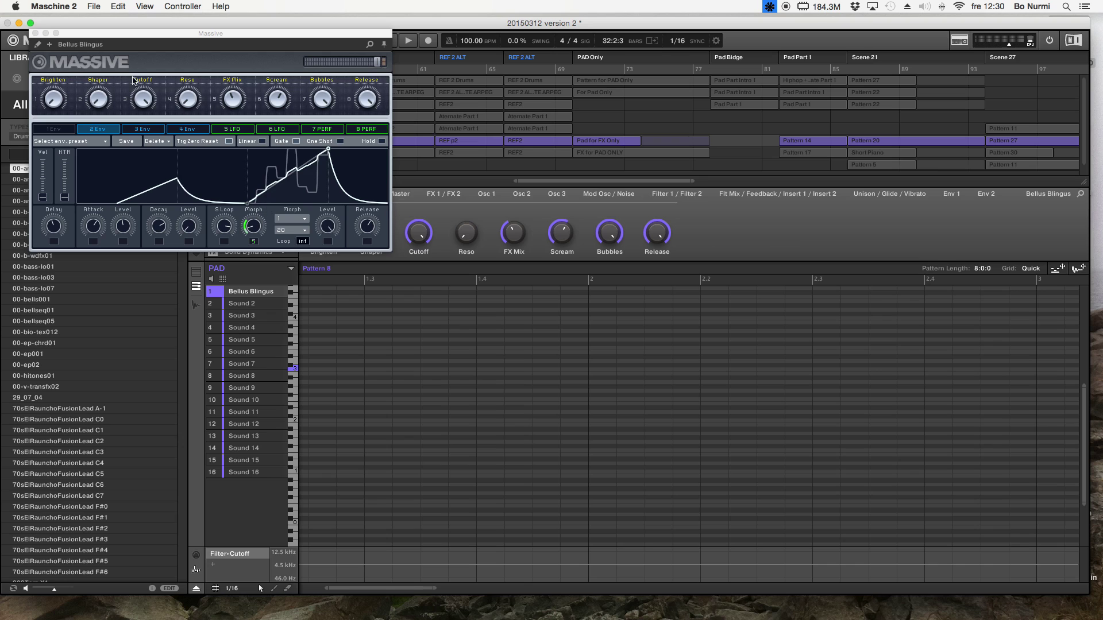
left_click(35, 33)
Step: Listen to the soloed PAD group from the PAD Only scene and view its Guitar Rig 5 effect window
left_click(576, 69)
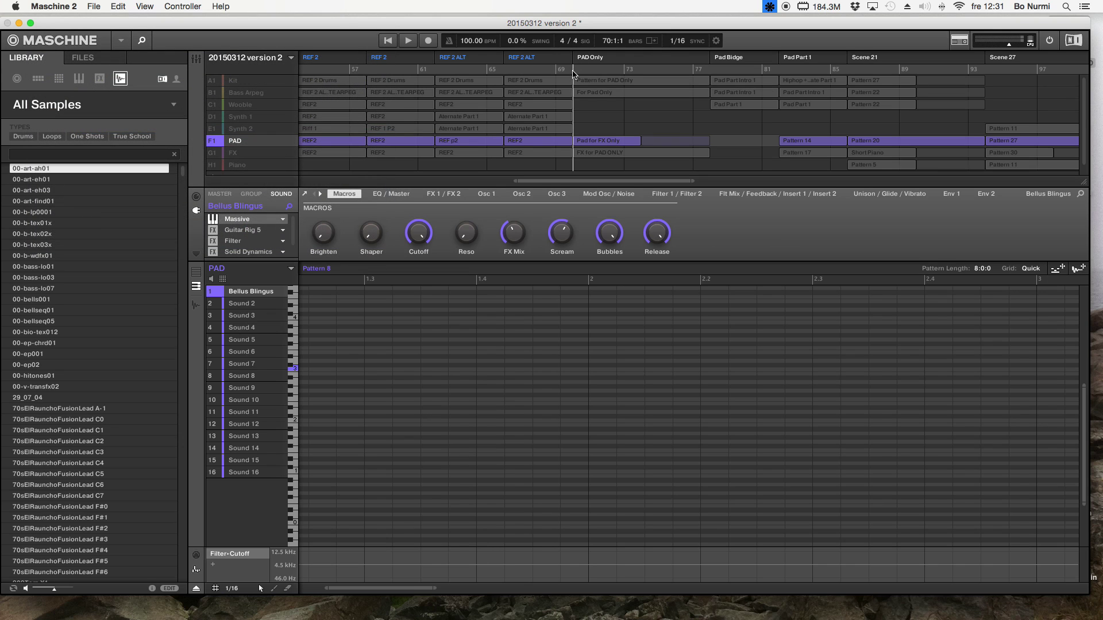
key("space")
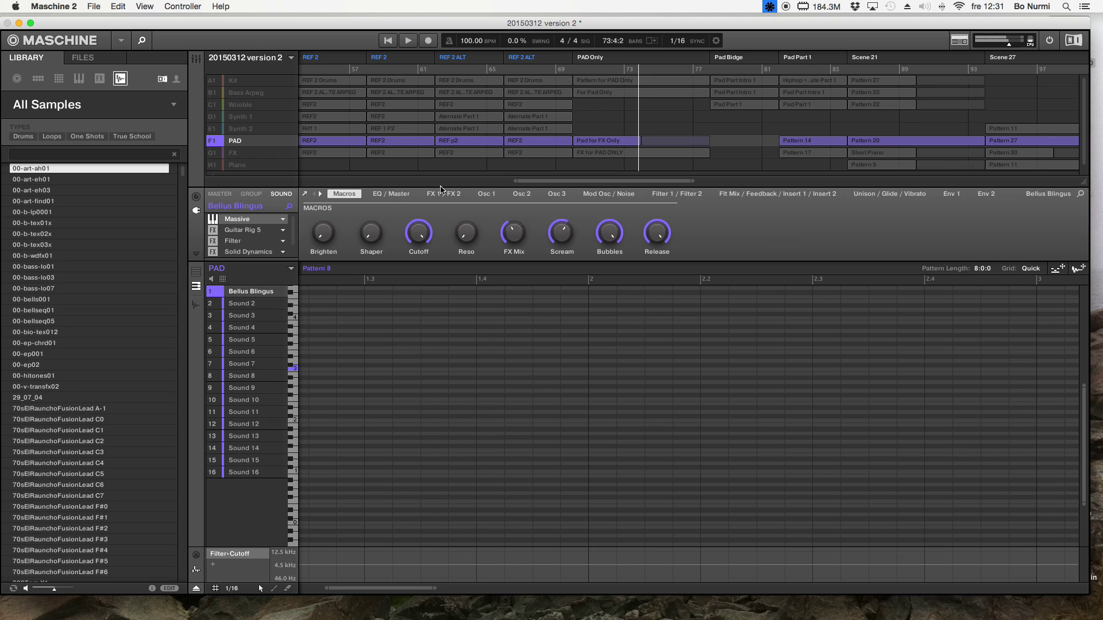
left_click(245, 231)
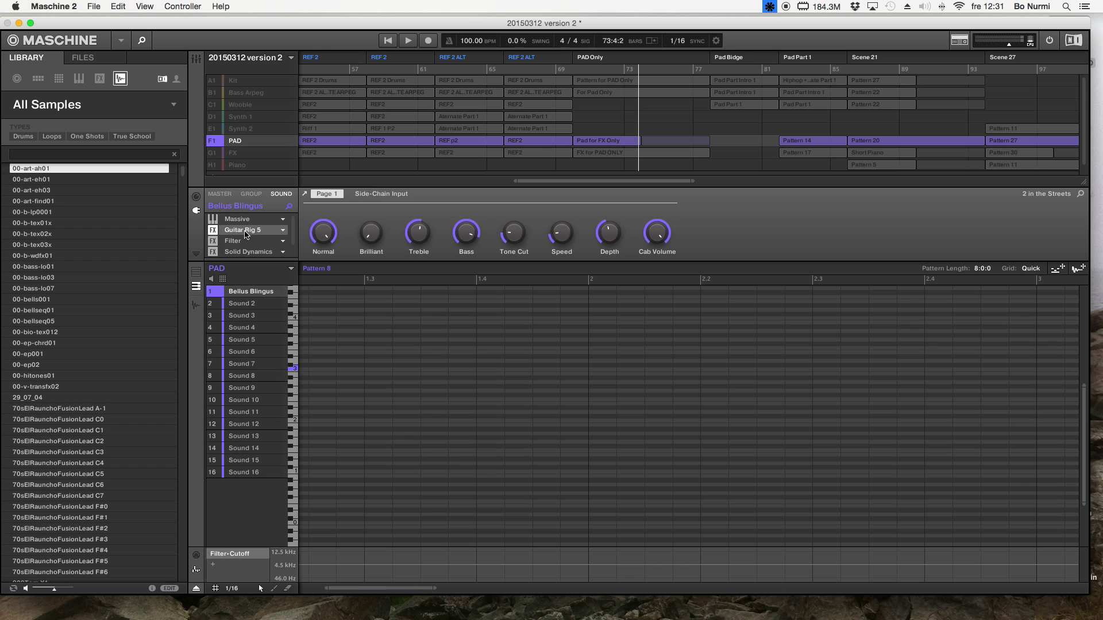
left_click(246, 231)
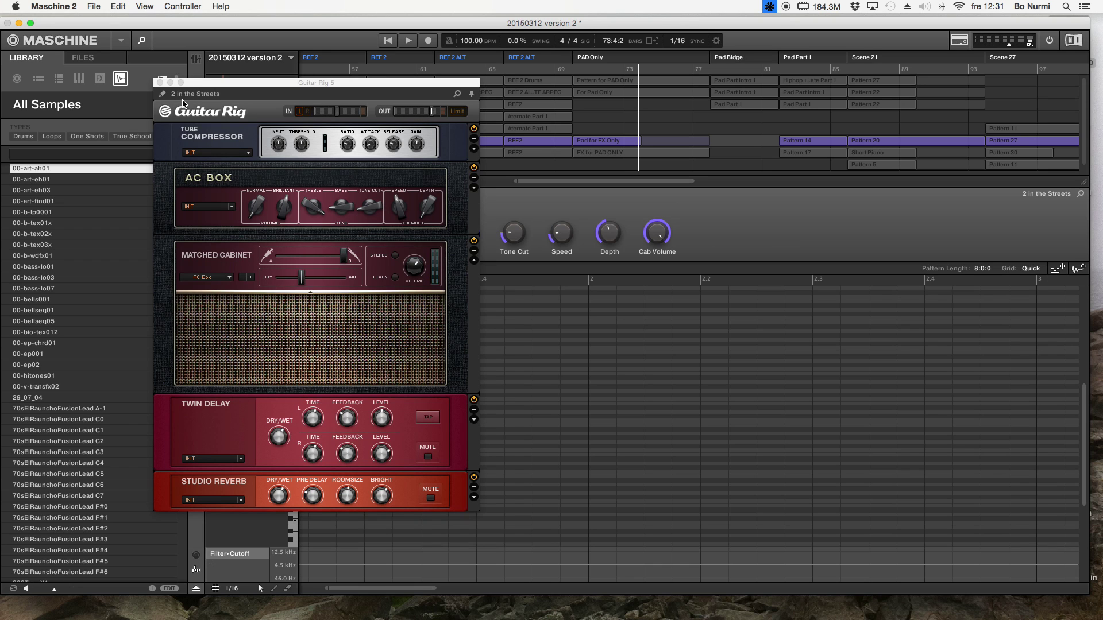
left_click(160, 83)
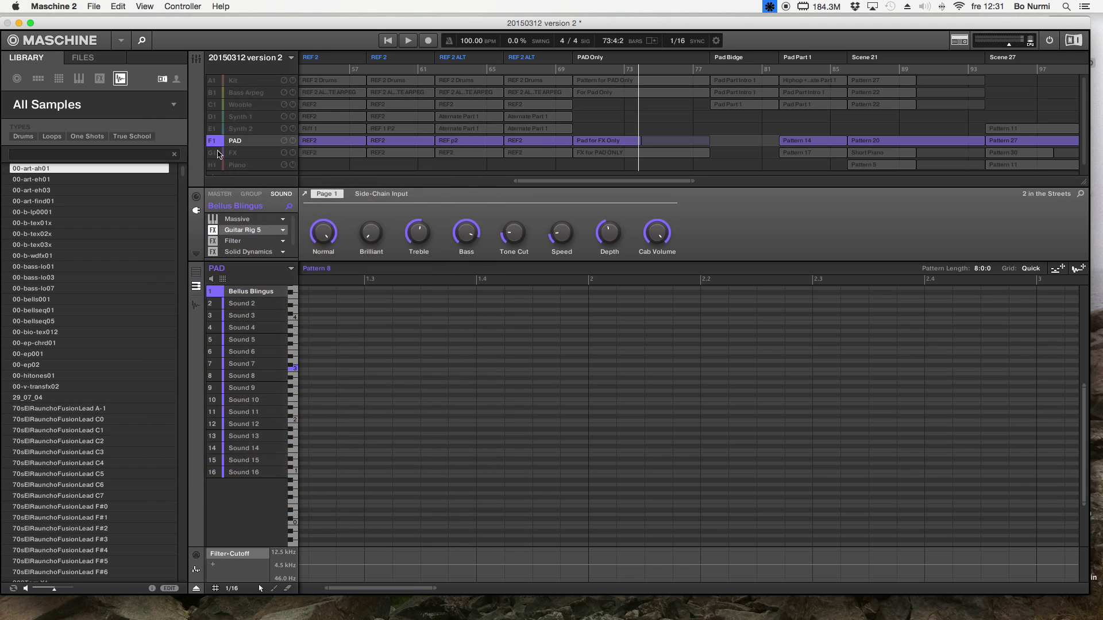
Step: Compare the soloed PAD group from the start of the PAD Only scene with its Guitar Rig 5 effect bypassed and re-enabled
left_click(213, 230)
left_click(575, 69)
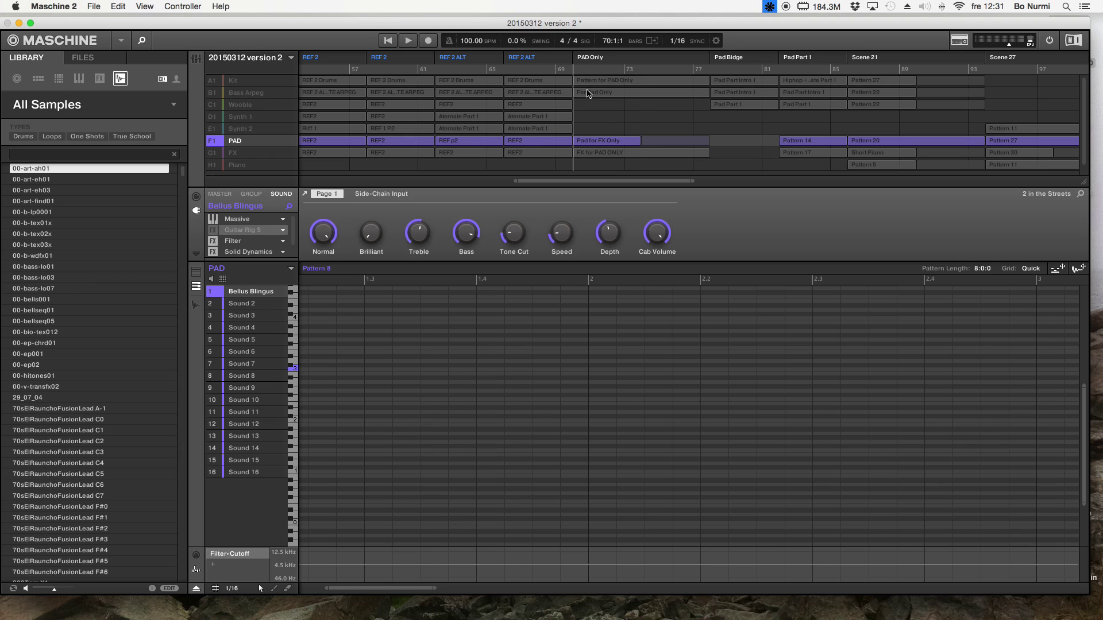
key("space")
left_click(213, 231)
left_click(575, 73)
key("space")
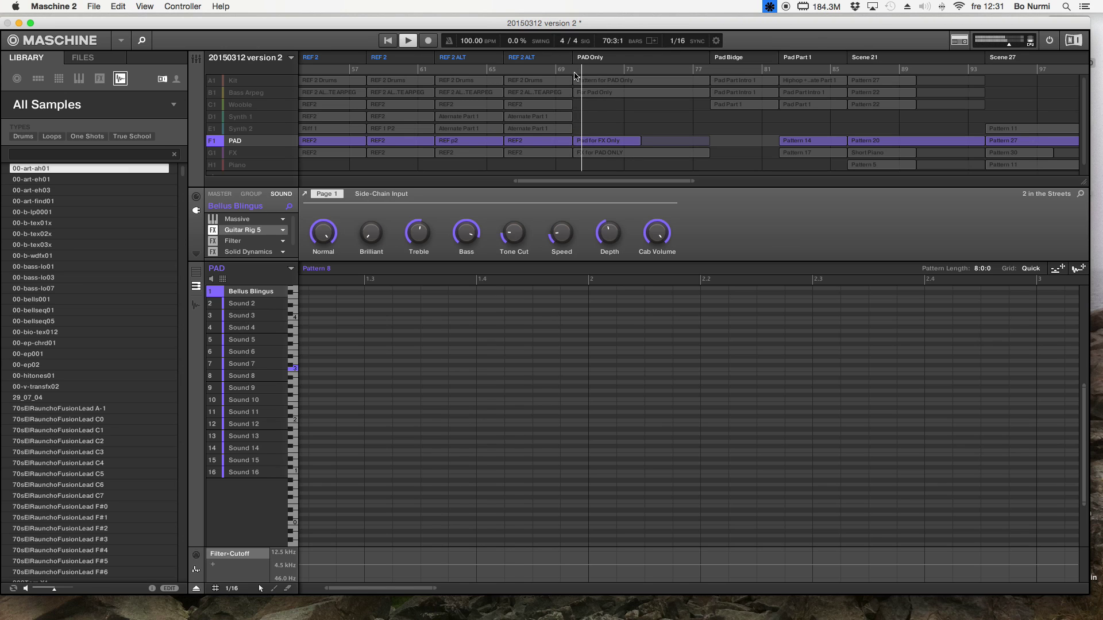
key("space")
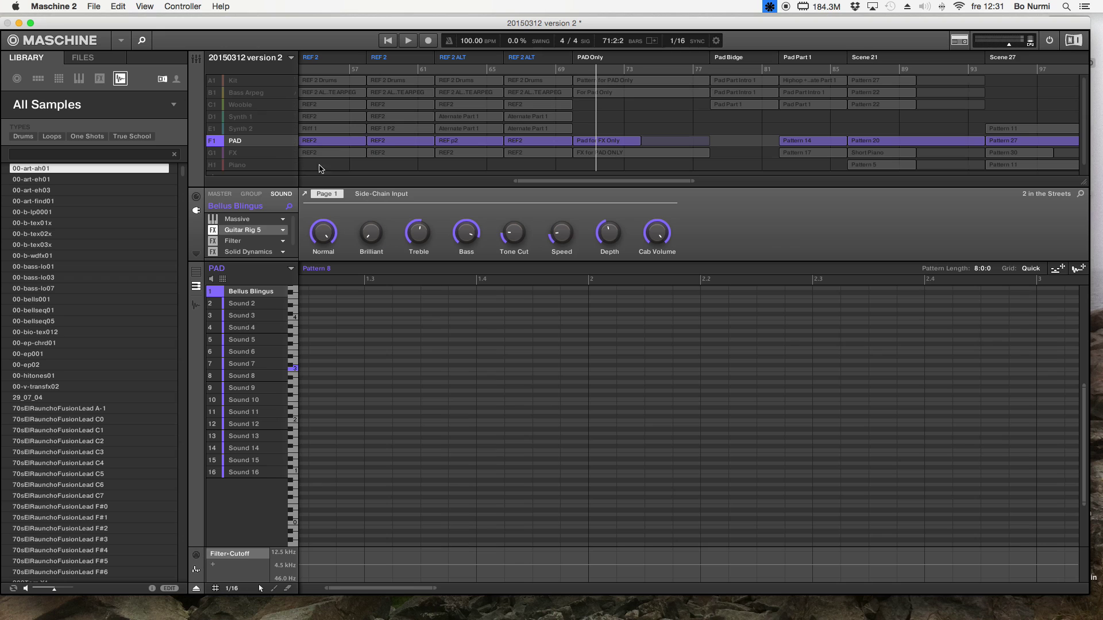
Step: Solo the Piano group, select Scene 27 and listen to the piano from the start of Scene 21
left_click_drag(572, 182, 638, 182)
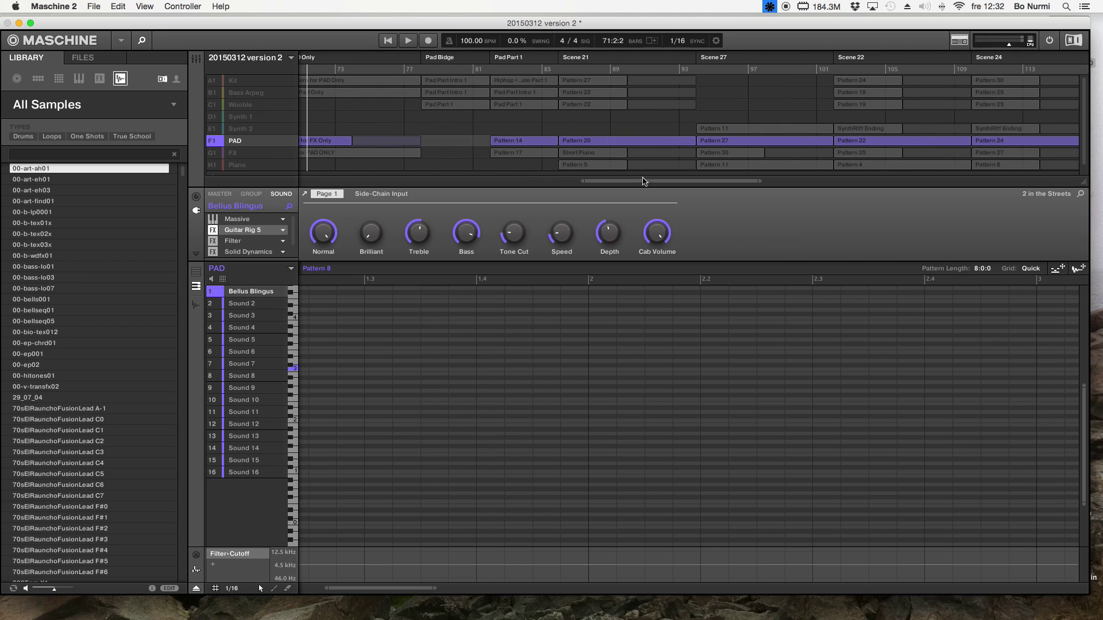
scroll(649, 170, "down", 1)
left_click(560, 76)
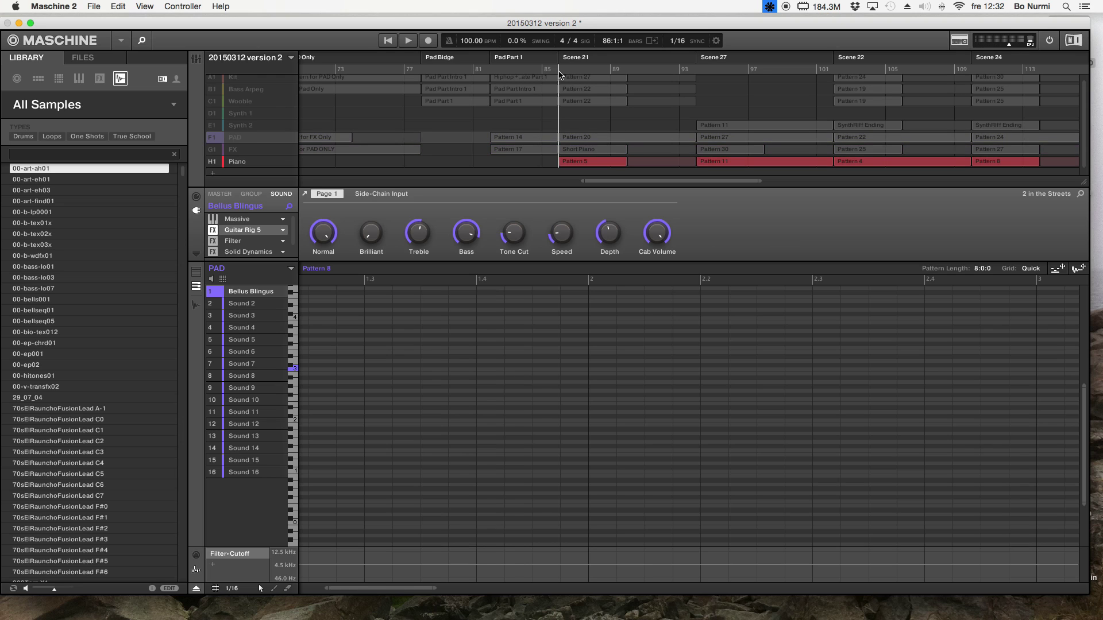
left_click(697, 60)
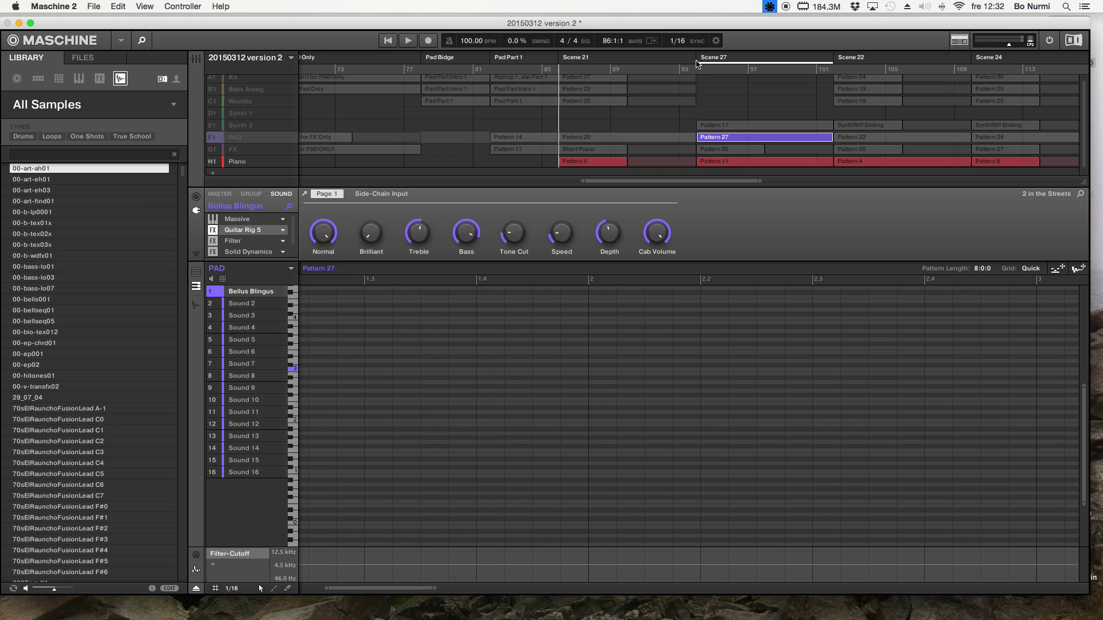
key("space")
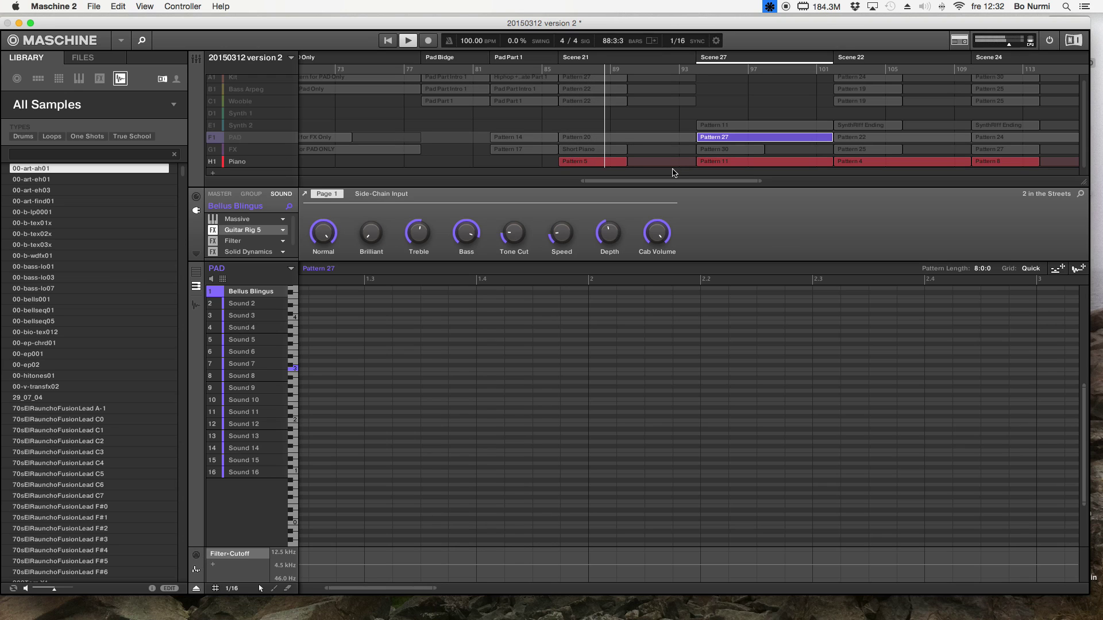
Step: Select the Piano group and view The Grandeur instrument window of its Levitating Grand sound, closing the window when finished
left_click(256, 163)
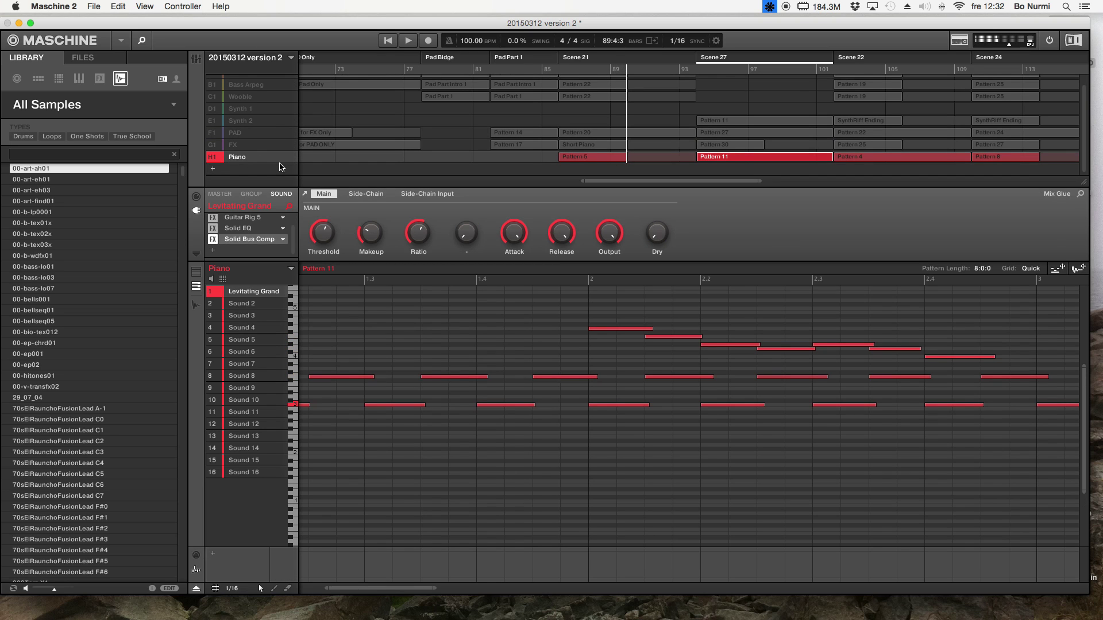
scroll(294, 236, "up", 2)
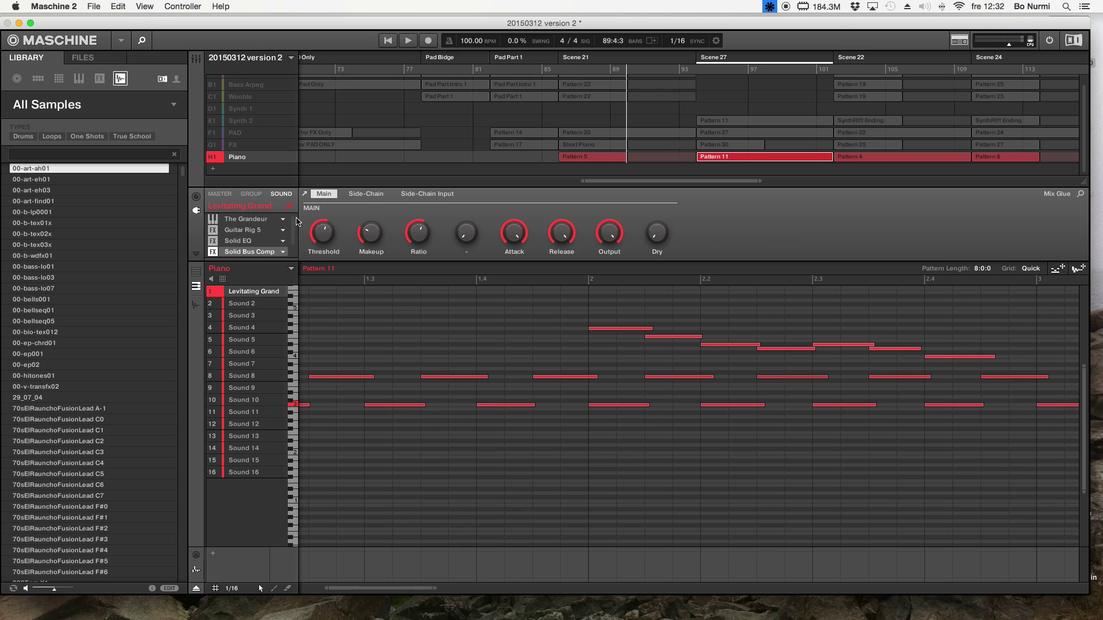
left_click(246, 219)
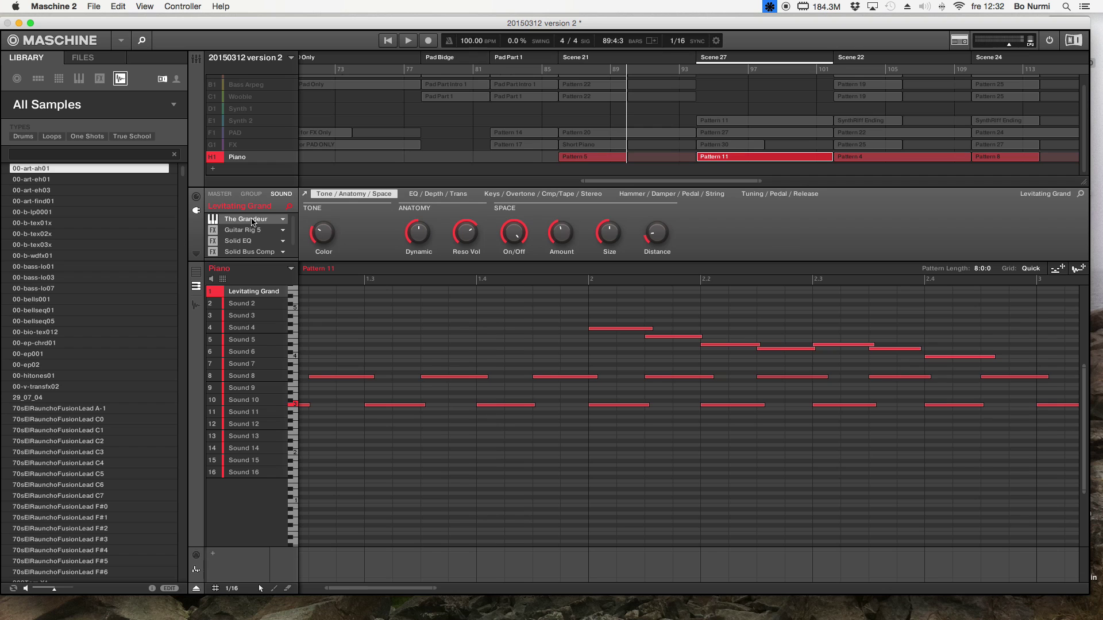
double_click(244, 221)
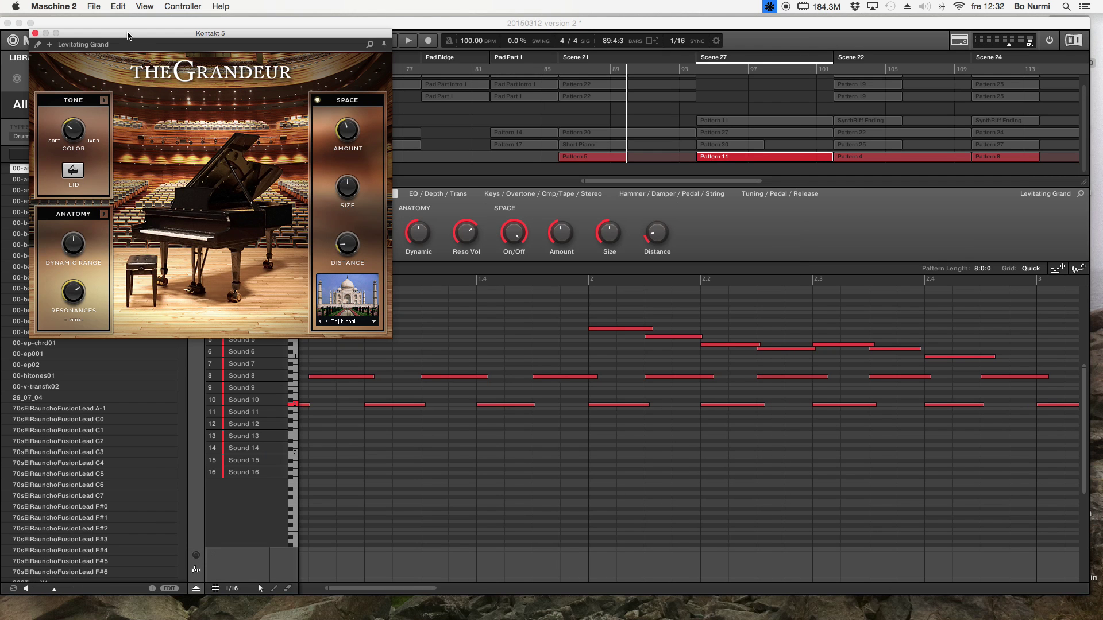
left_click_drag(118, 39, 327, 148)
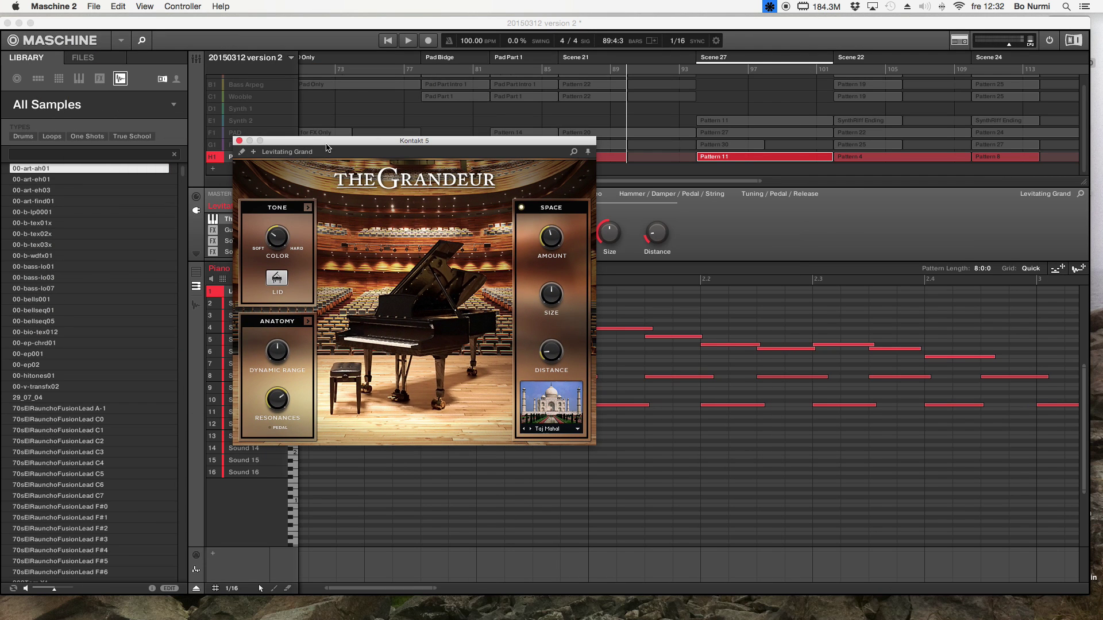
left_click(239, 141)
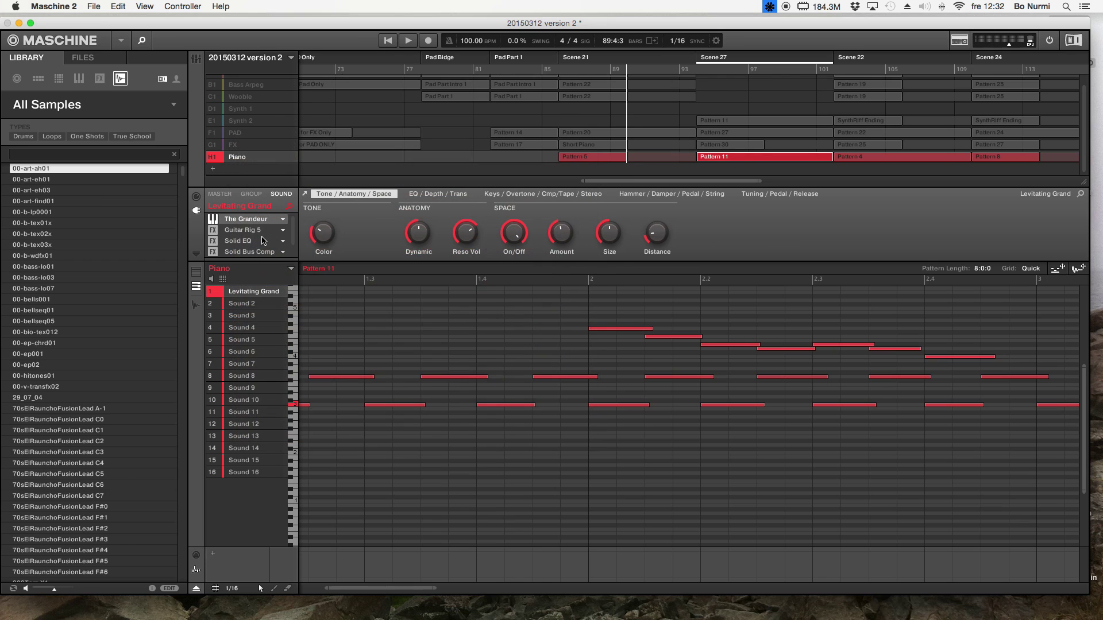
Step: View the parameters of the Guitar Rig 5, Solid EQ and Solid Bus Comp effects on the Levitating Grand sound
left_click(247, 232)
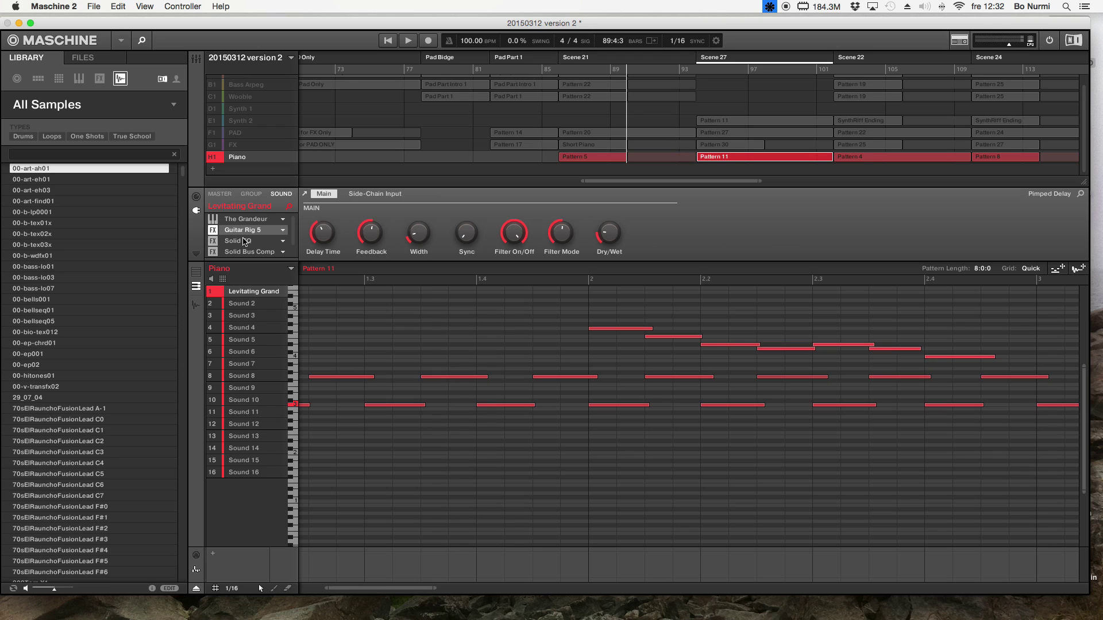
left_click(253, 242)
left_click(242, 252)
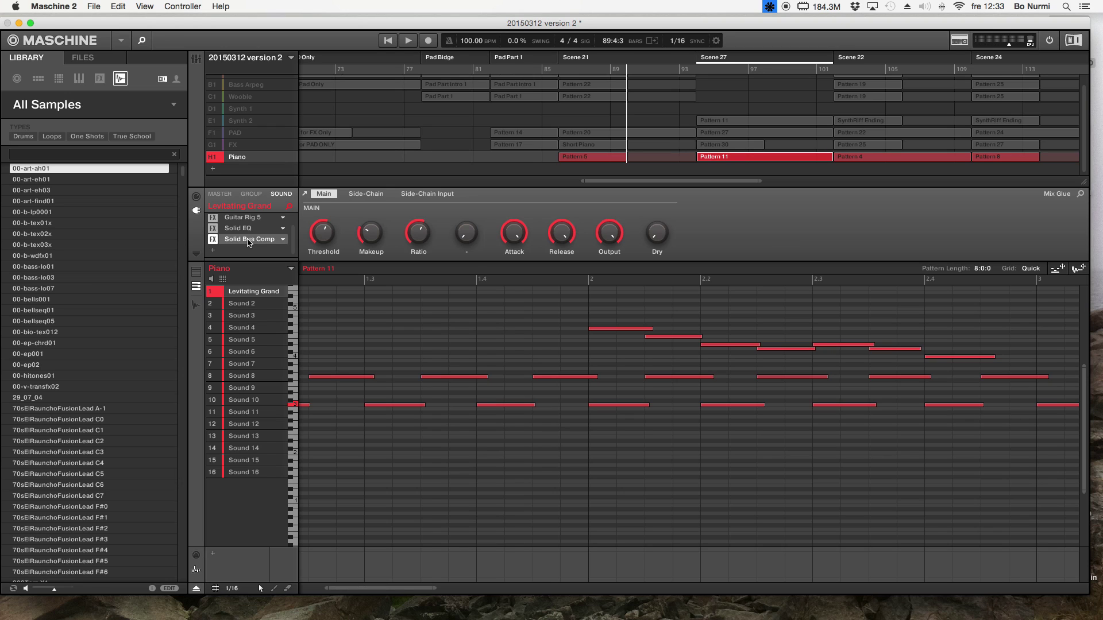
Step: Look over the Piano group's patterns through to the end of the arrangement, and return to the Intro scene
left_click_drag(627, 181, 734, 181)
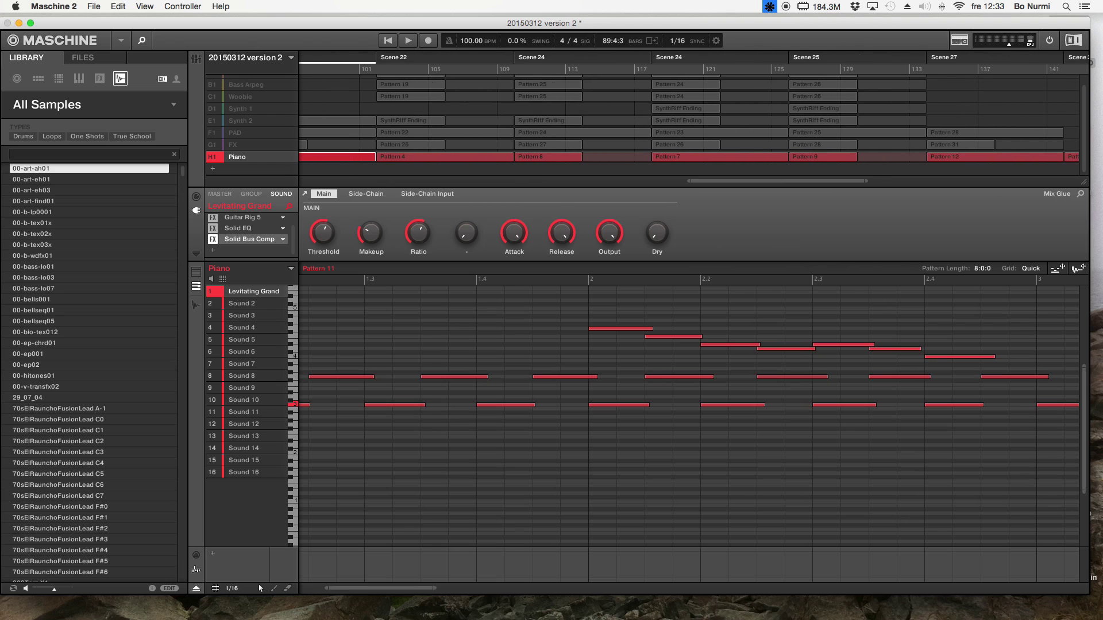
left_click_drag(776, 181, 830, 181)
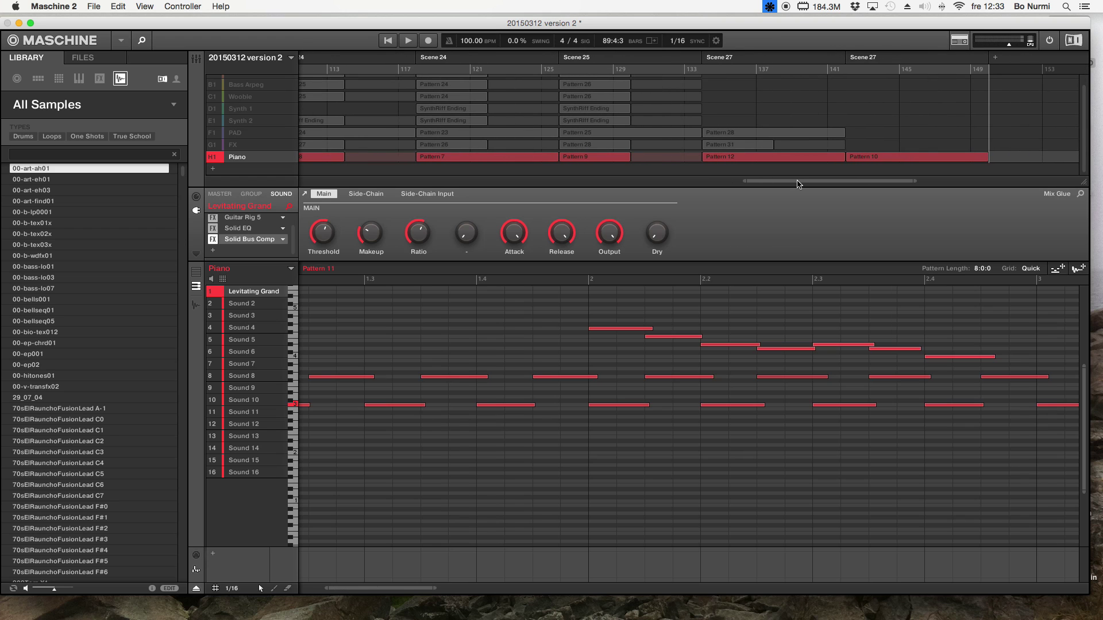
left_click_drag(830, 181, 330, 184)
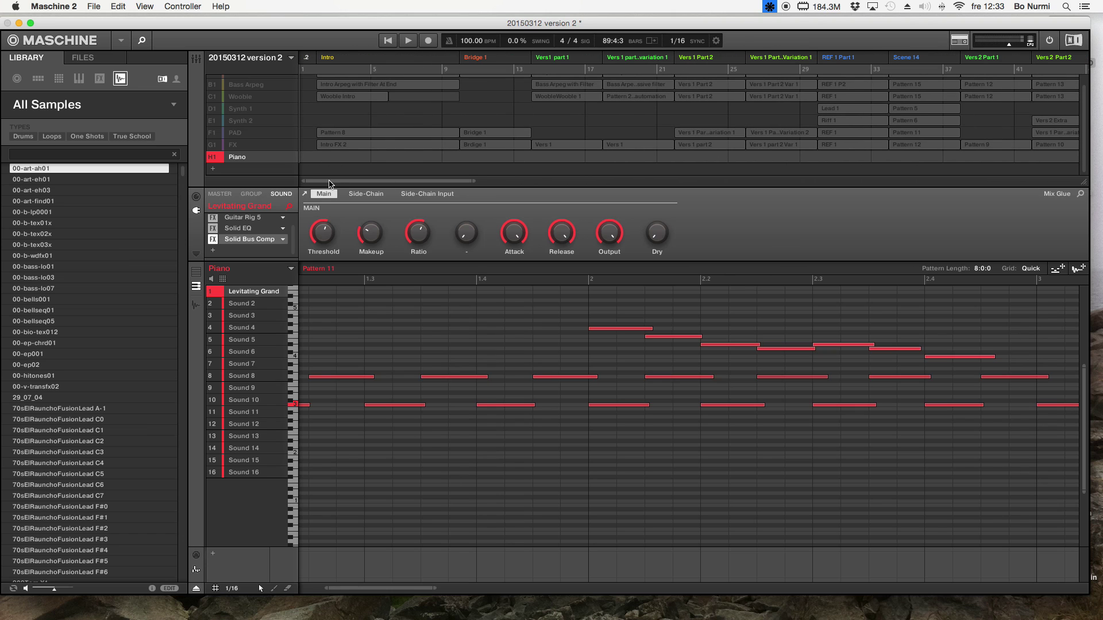